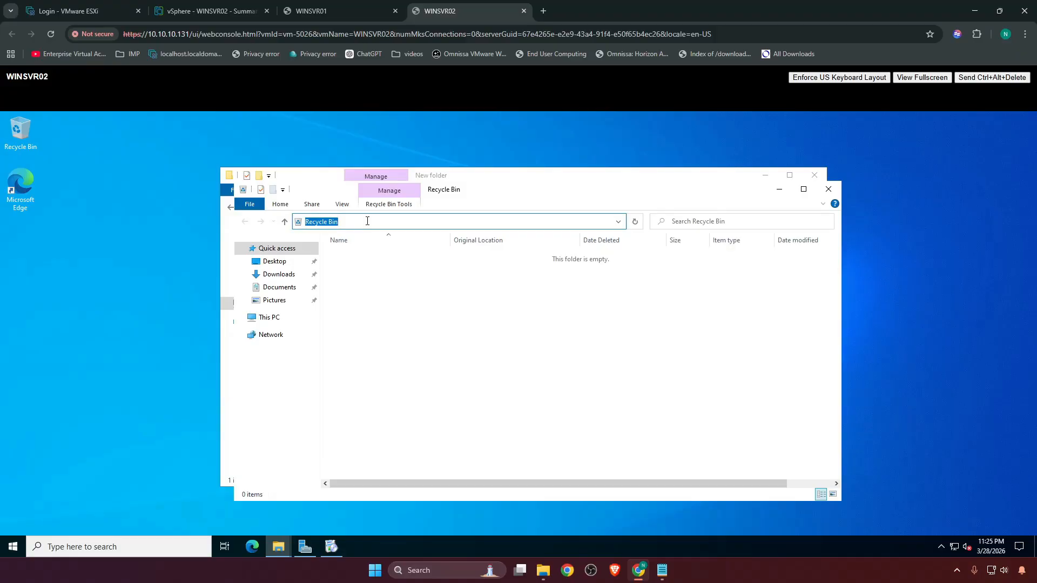
# Open Network Connections with ncpa.cpl and set Ethernet0's TCP/IPv4 properties to use a manually specified IP address.
pyautogui.write('ncpa.cpl')
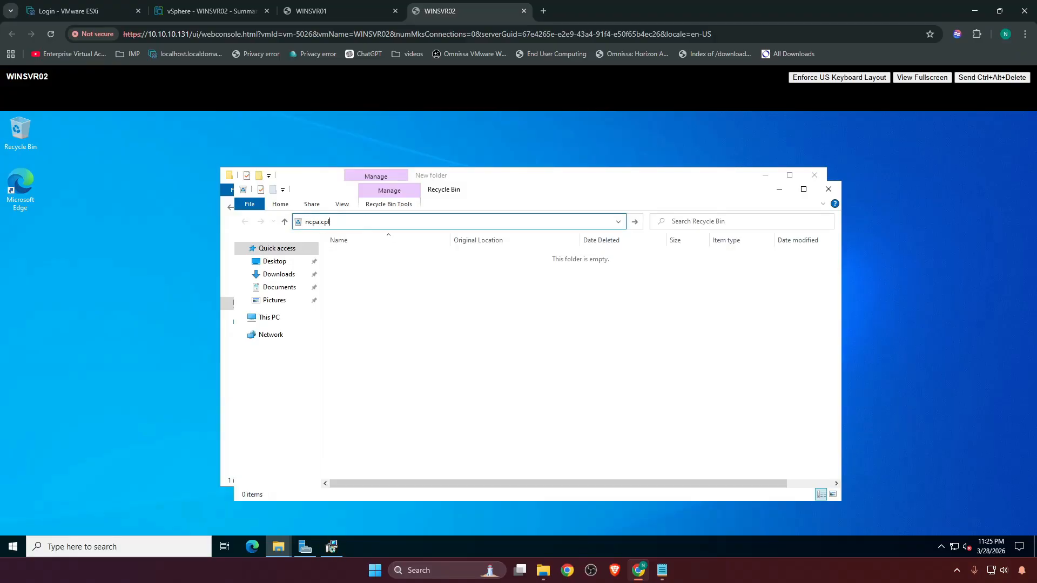
pyautogui.press('Return')
pyautogui.doubleClick(336, 255)
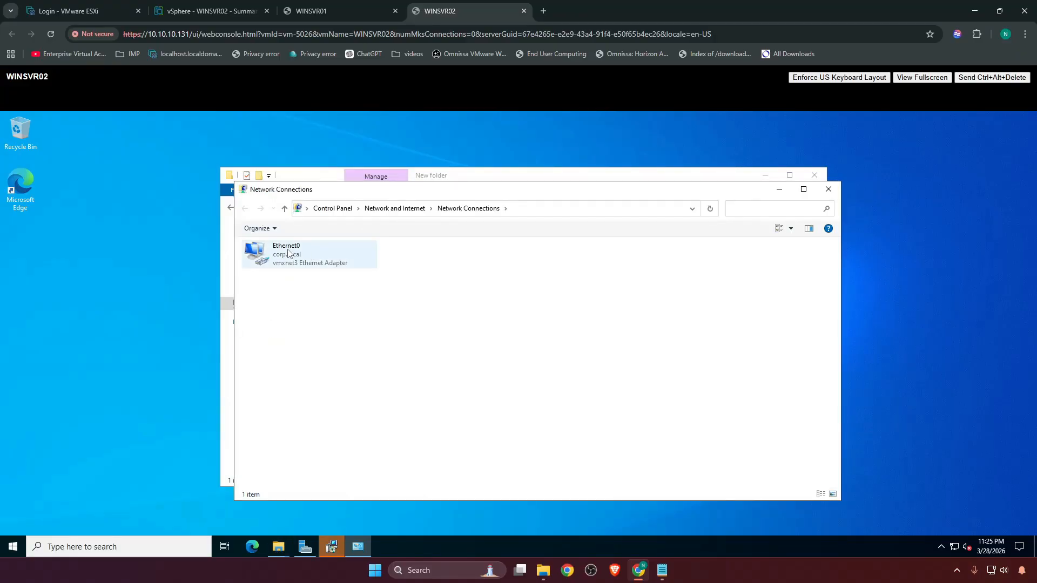
pyautogui.click(454, 417)
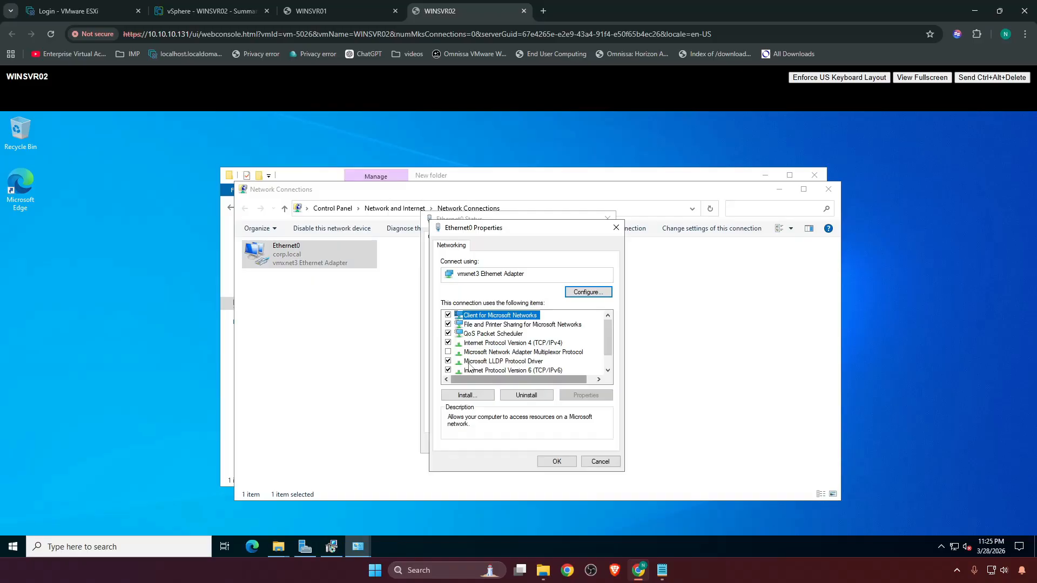
pyautogui.doubleClick(516, 343)
pyautogui.click(493, 350)
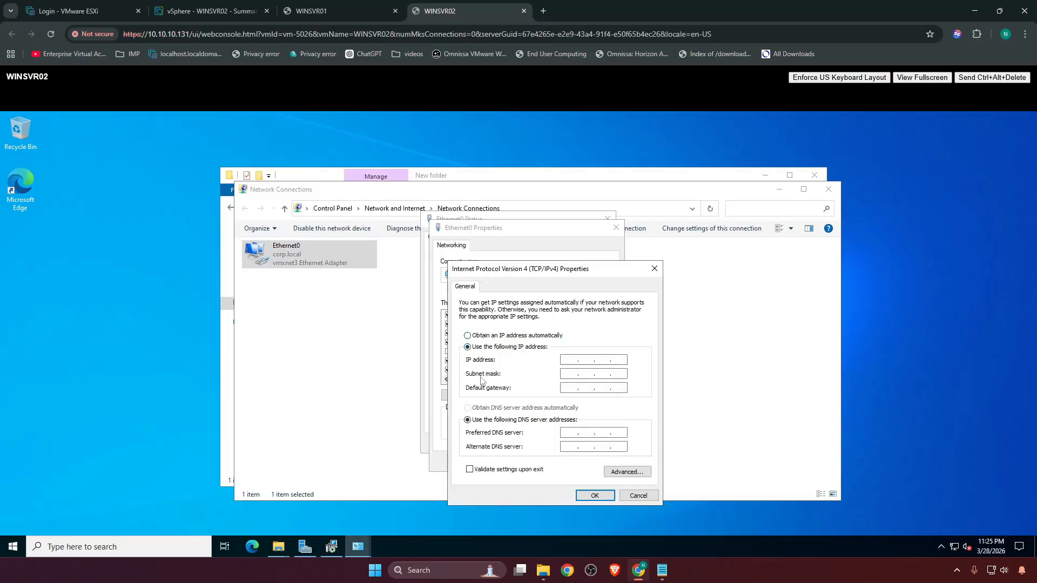
# Open a command prompt and run ipconfig to look up the server's current network configuration.
pyautogui.click(22, 139)
pyautogui.doubleClick(22, 139)
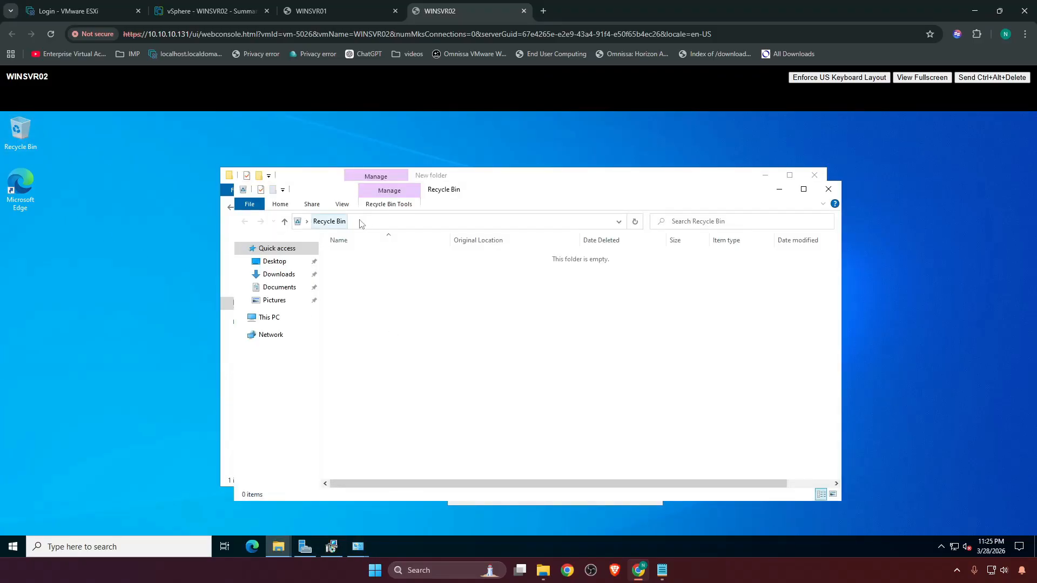
pyautogui.click(378, 222)
pyautogui.write('cmd')
pyautogui.press('Return')
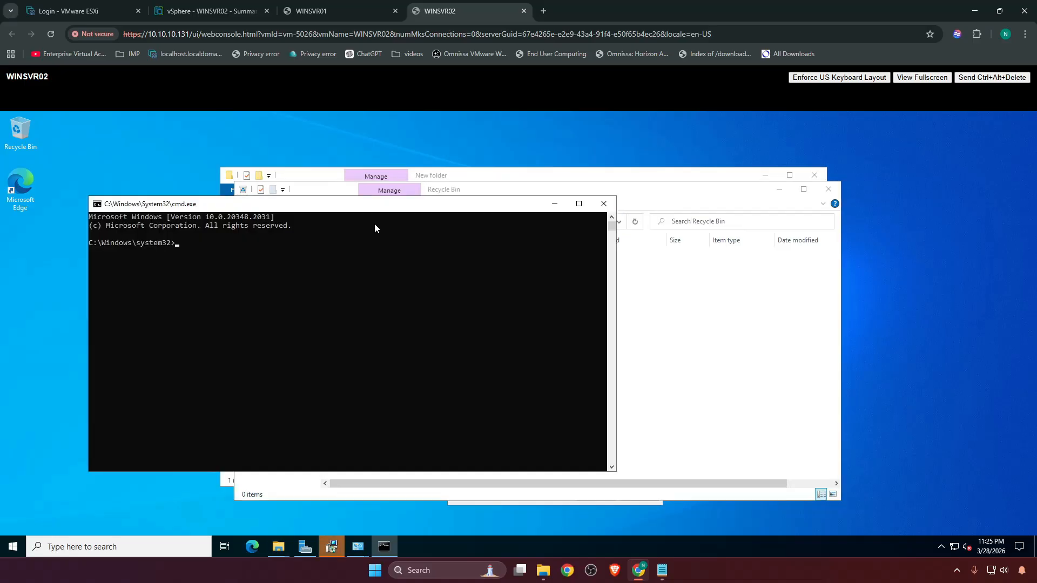
pyautogui.write('ipcofig')
pyautogui.press('Return')
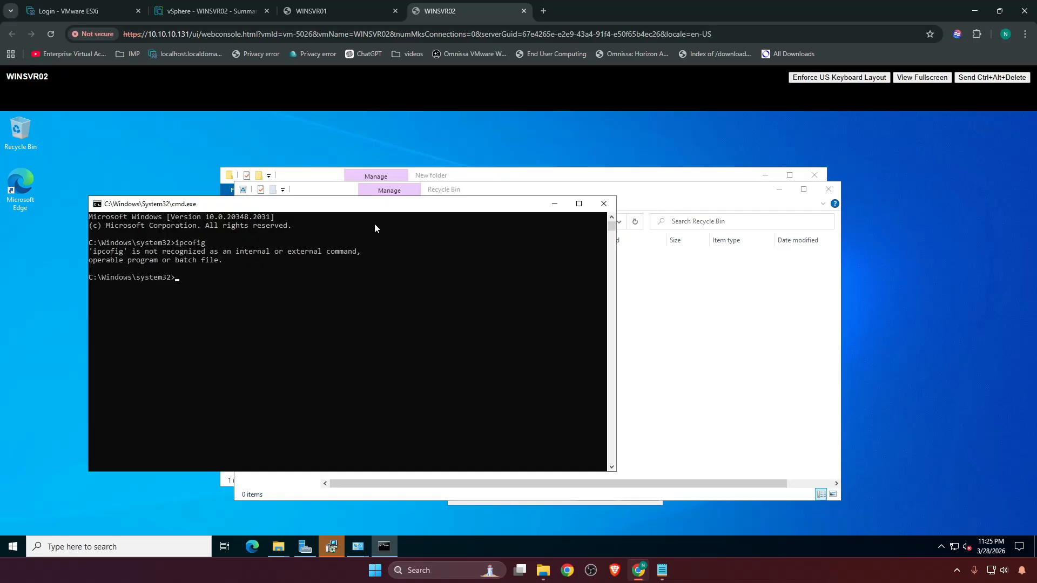
pyautogui.write('ipconfig')
pyautogui.press('Return')
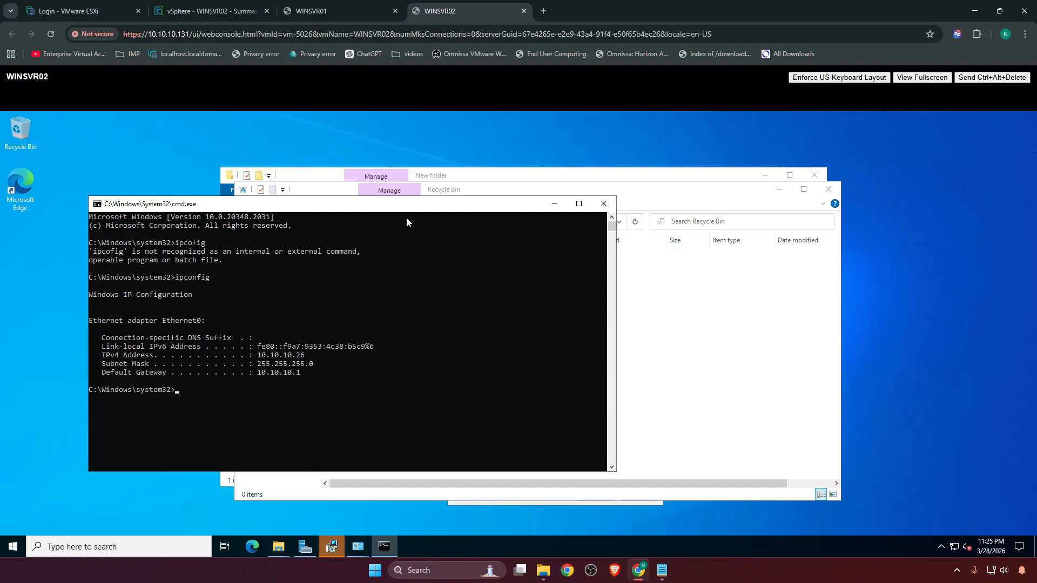
pyautogui.click(553, 204)
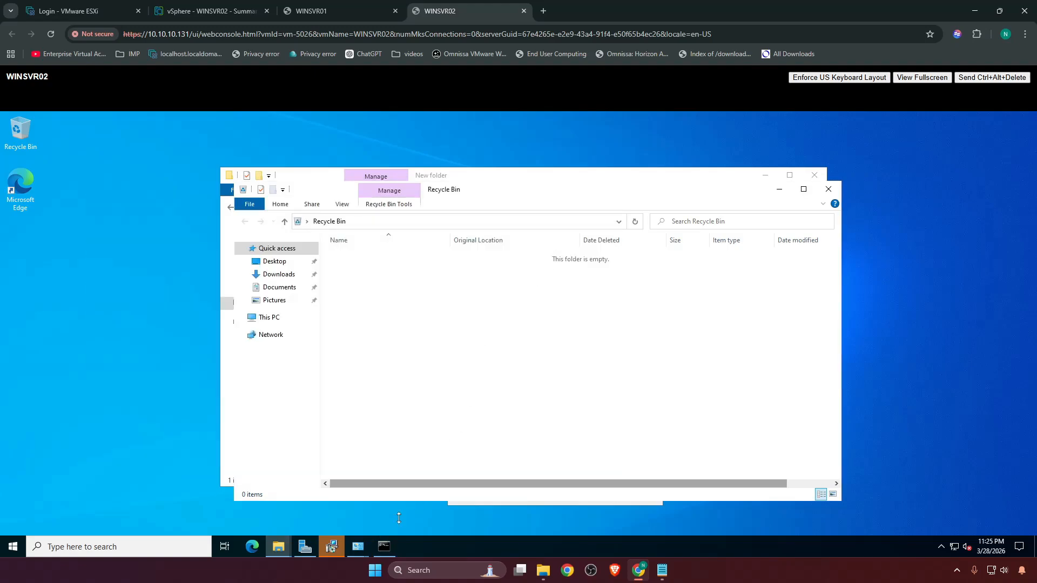
# Enter a static 10.10.10.x IPv4 address and a preferred DNS server ending in 200 for Ethernet0, and apply the settings.
pyautogui.moveTo(357, 546)
pyautogui.click(410, 505)
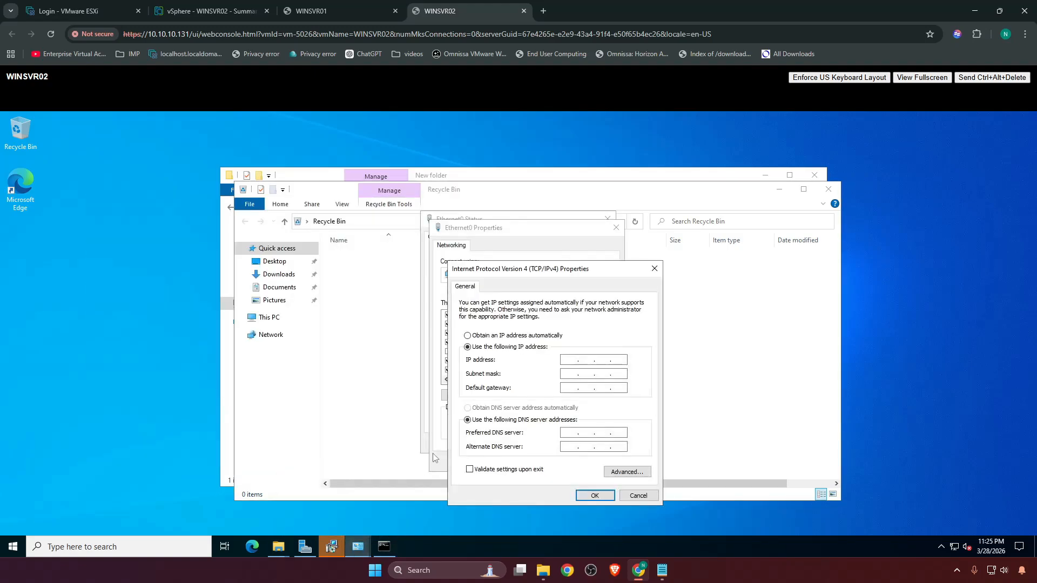
pyautogui.click(569, 360)
pyautogui.write('10')
pyautogui.hotkey('shift', 'Left')
pyautogui.hotkey('shift', 'Left')
pyautogui.click(598, 359)
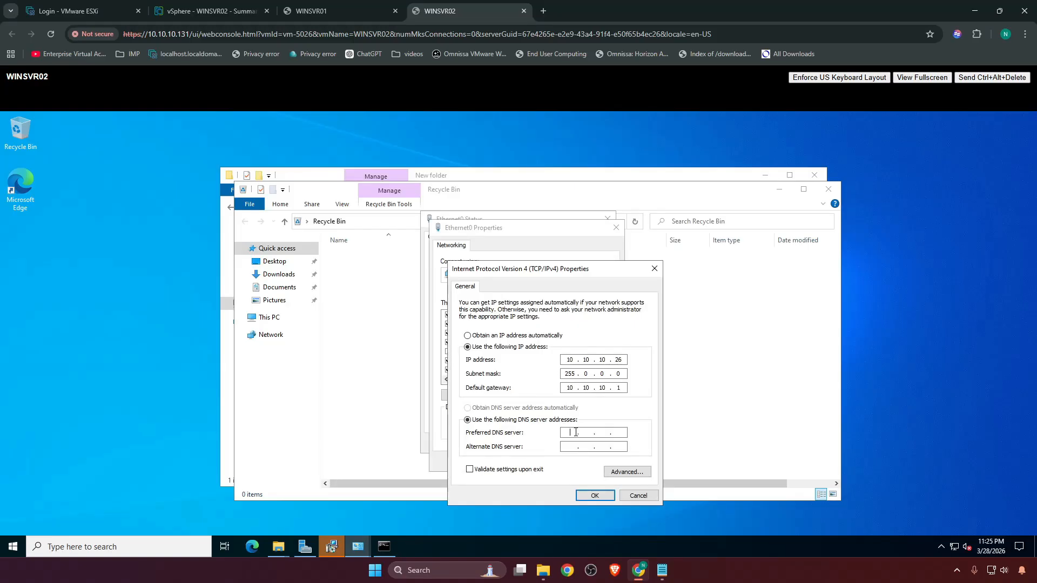
pyautogui.write('10 . 10 . 10')
pyautogui.click(618, 432)
pyautogui.write('200')
pyautogui.click(595, 496)
pyautogui.click(557, 461)
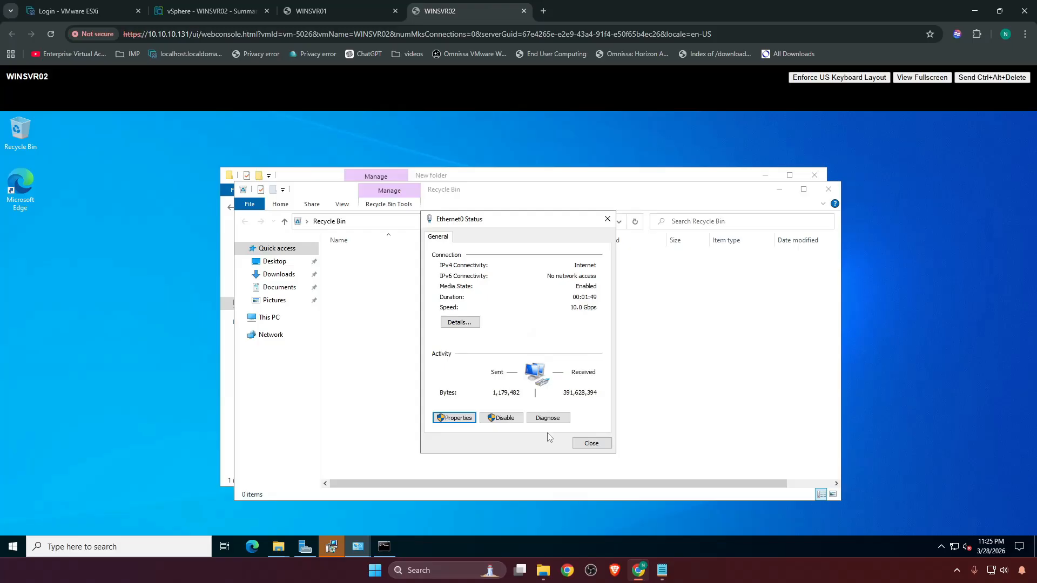
pyautogui.click(591, 443)
pyautogui.click(828, 189)
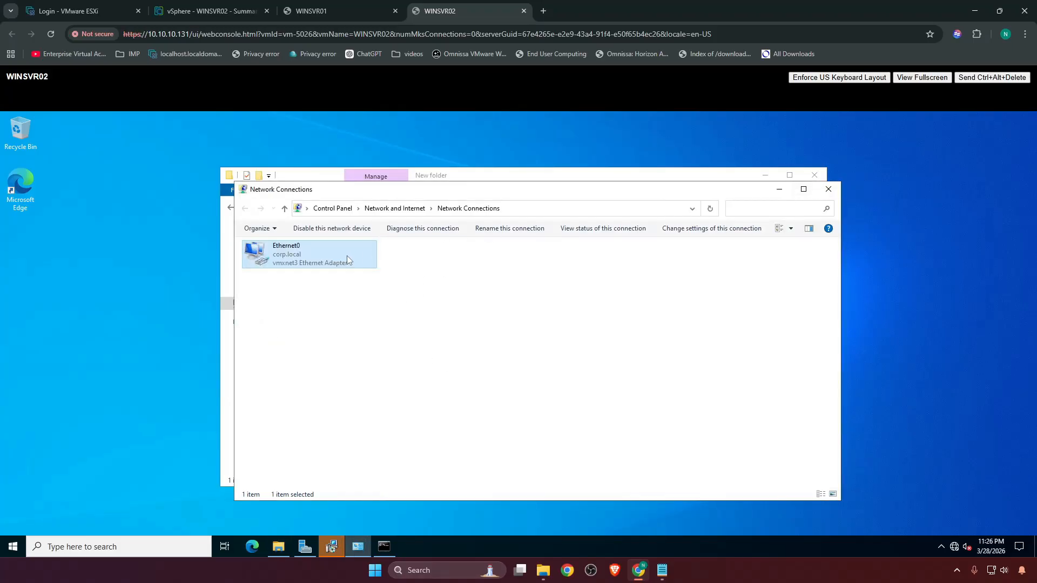
# Disable the Ethernet0 adapter and enable it again.
pyautogui.rightClick(306, 256)
pyautogui.click(310, 263)
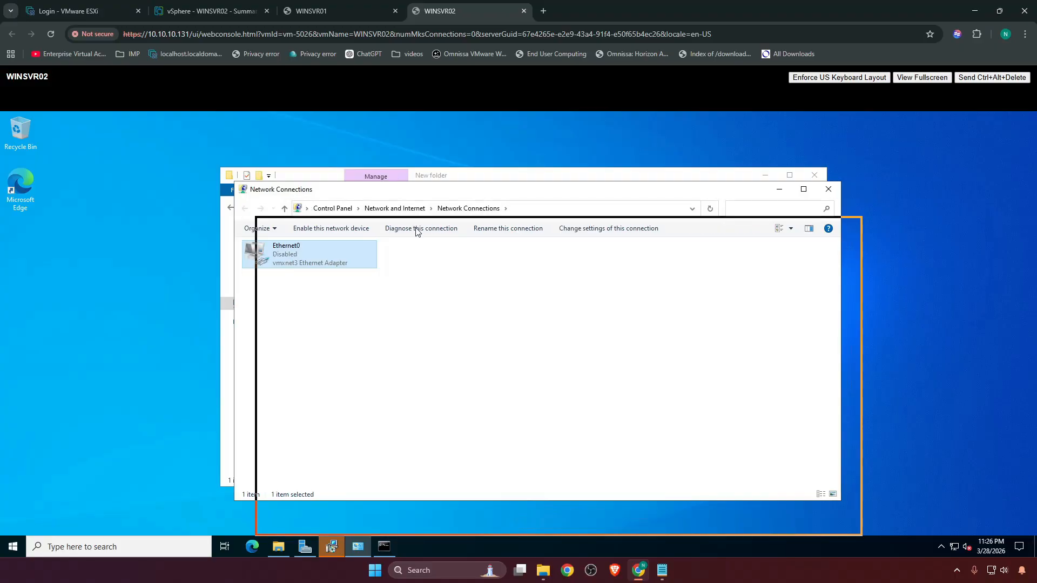
pyautogui.doubleClick(318, 296)
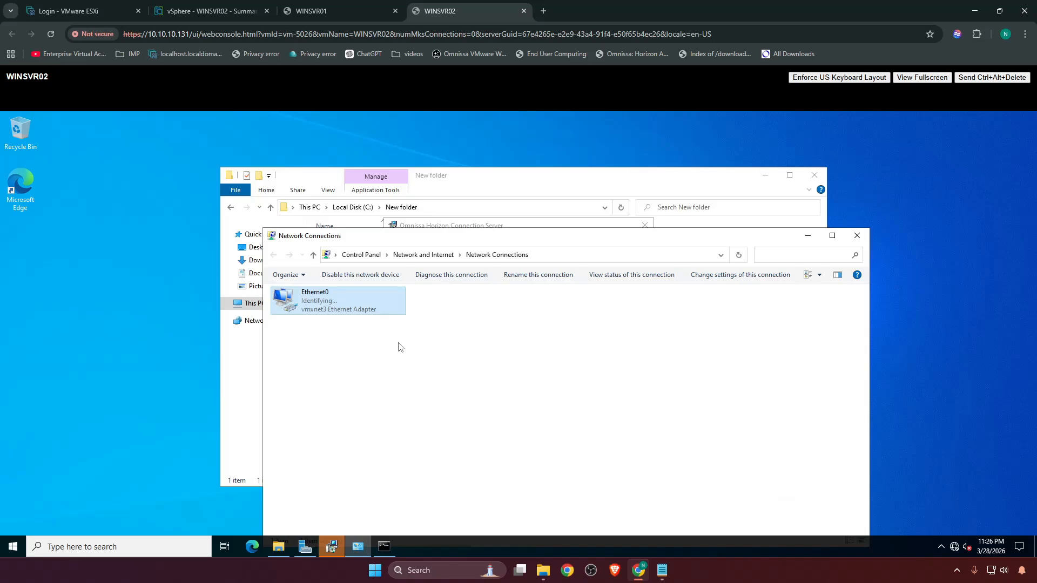
# Close the New folder window and move Network Connections away from the Horizon Connection Server installer.
pyautogui.click(815, 176)
pyautogui.moveTo(538, 238); pyautogui.dragTo(565, 175)
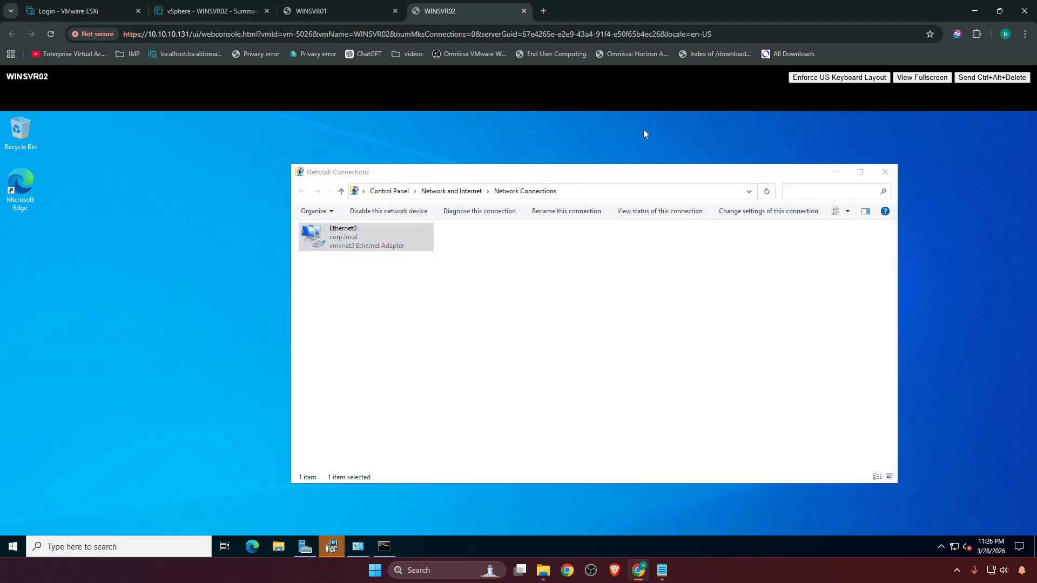
pyautogui.moveTo(483, 175); pyautogui.dragTo(456, 266)
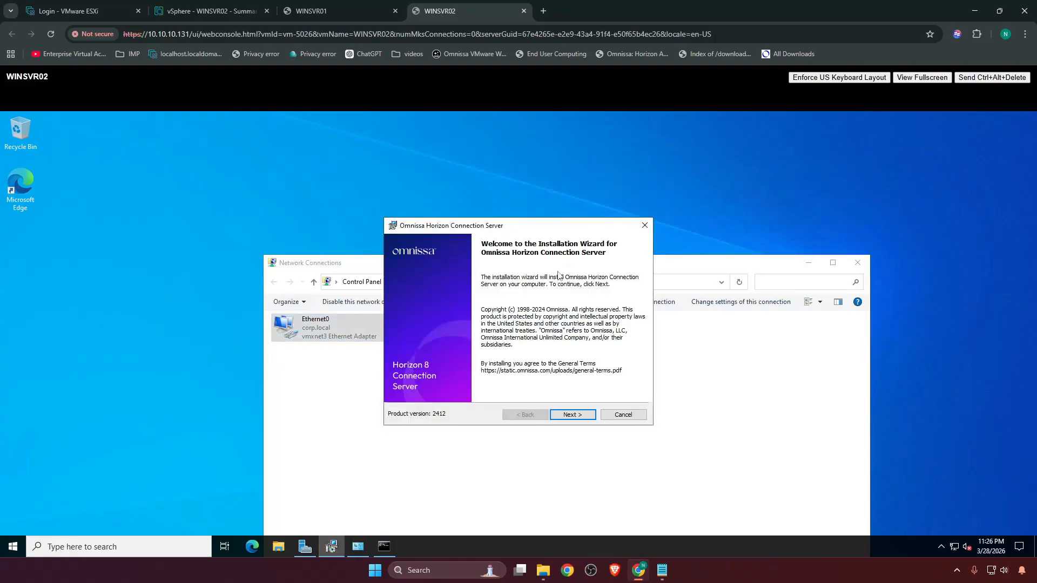
# Keep the default destination folder in the Connection Server installer and choose Horizon Replica Server with the web client and IPv4.
pyautogui.click(571, 414)
pyautogui.click(568, 414)
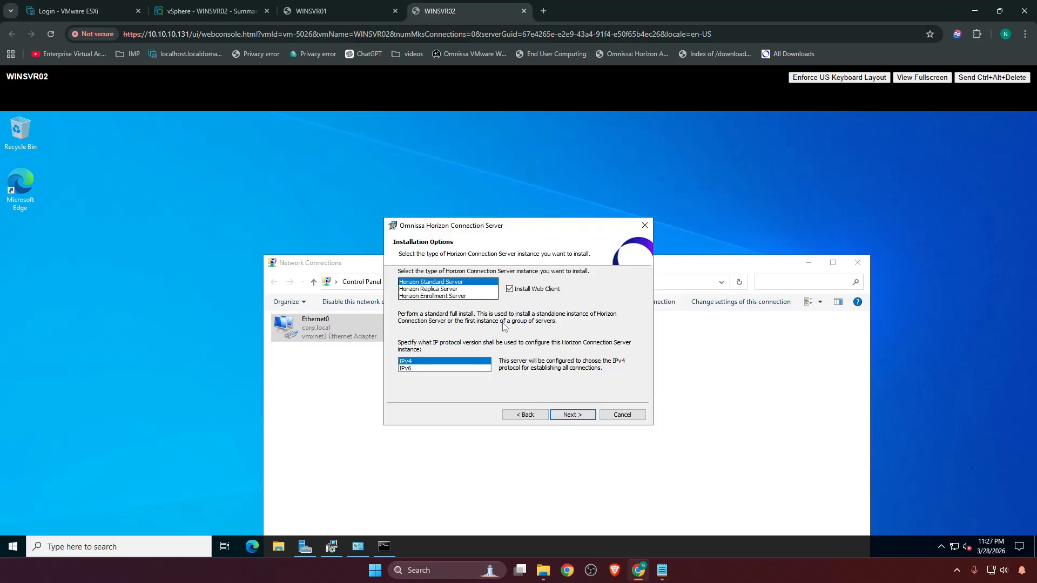
pyautogui.click(569, 415)
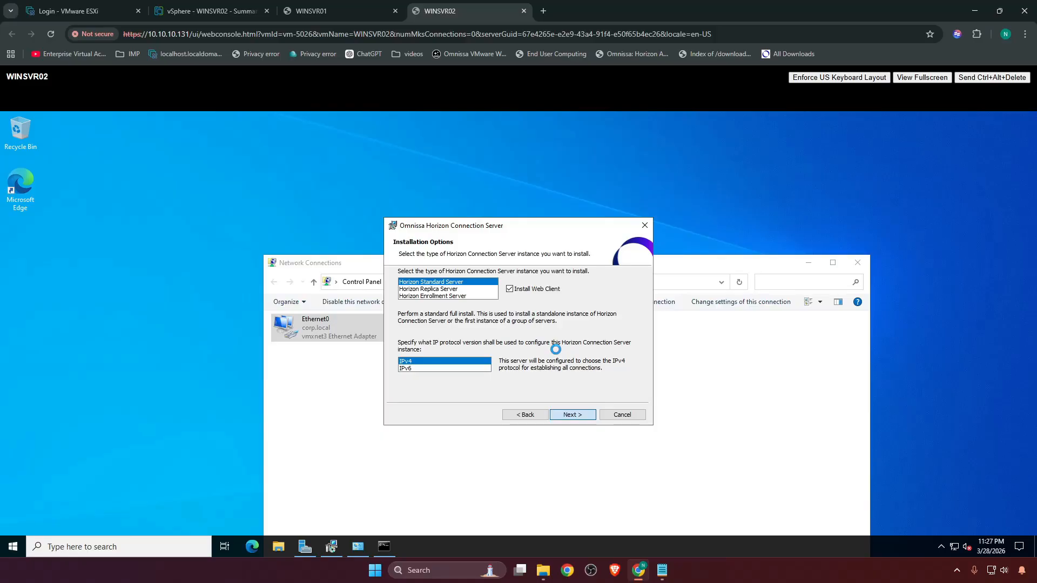
pyautogui.click(528, 415)
pyautogui.click(428, 289)
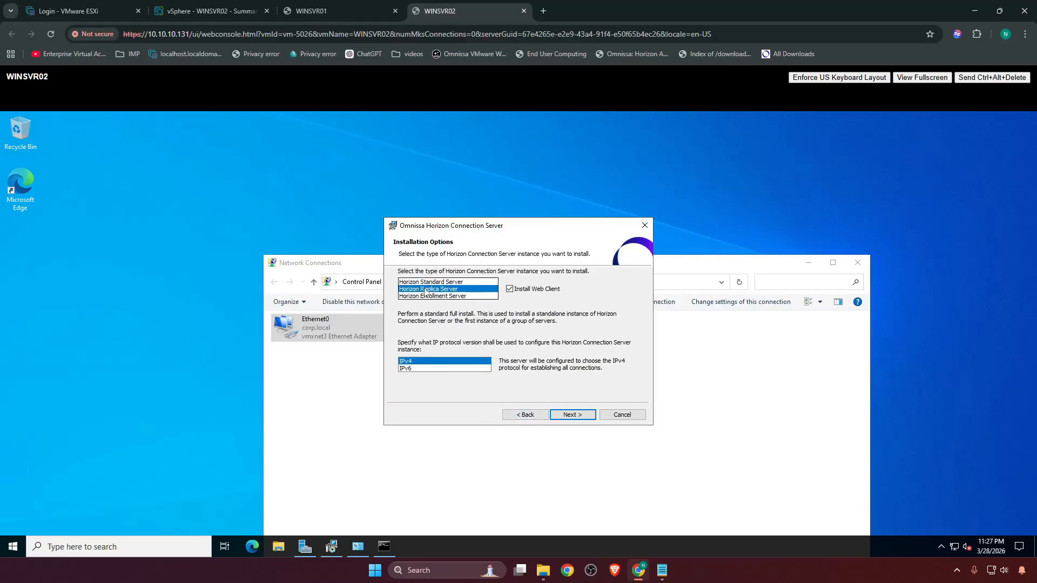
pyautogui.click(582, 418)
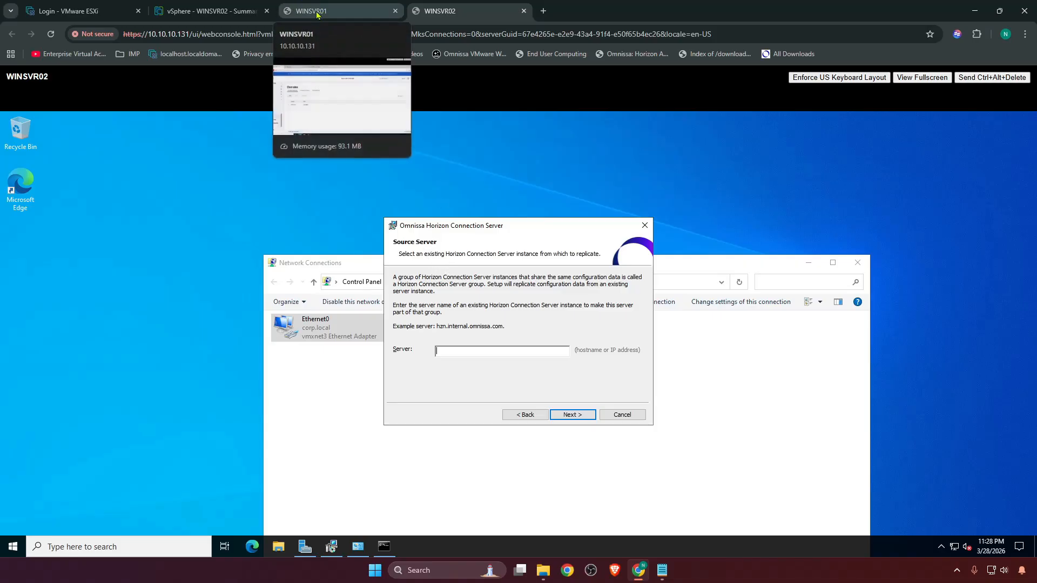
# Open a new command prompt on WINSVR02 and ping winsvr01 to test that the source server is reachable.
pyautogui.click(319, 15)
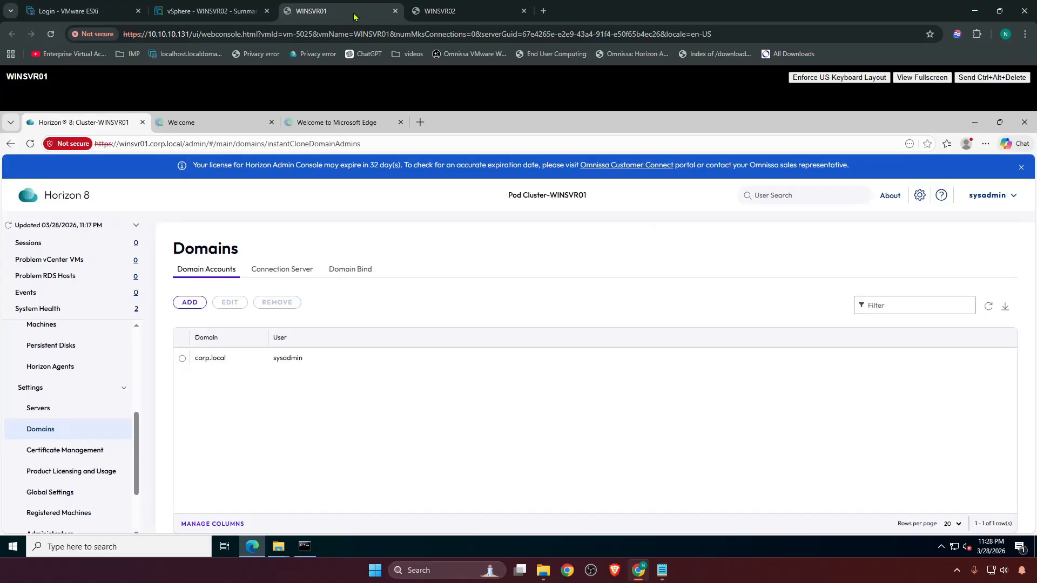
pyautogui.click(435, 15)
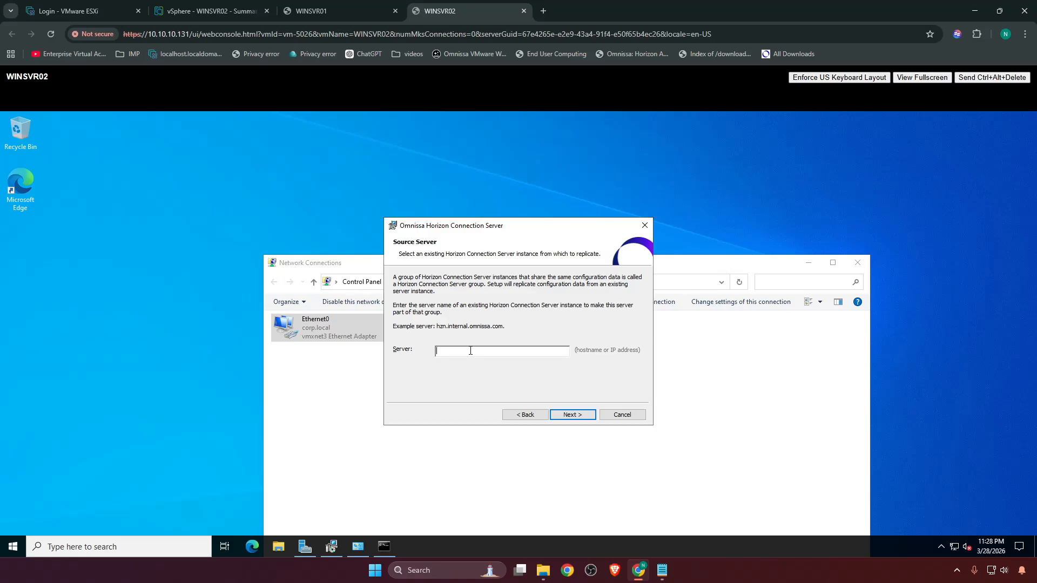
pyautogui.doubleClick(21, 129)
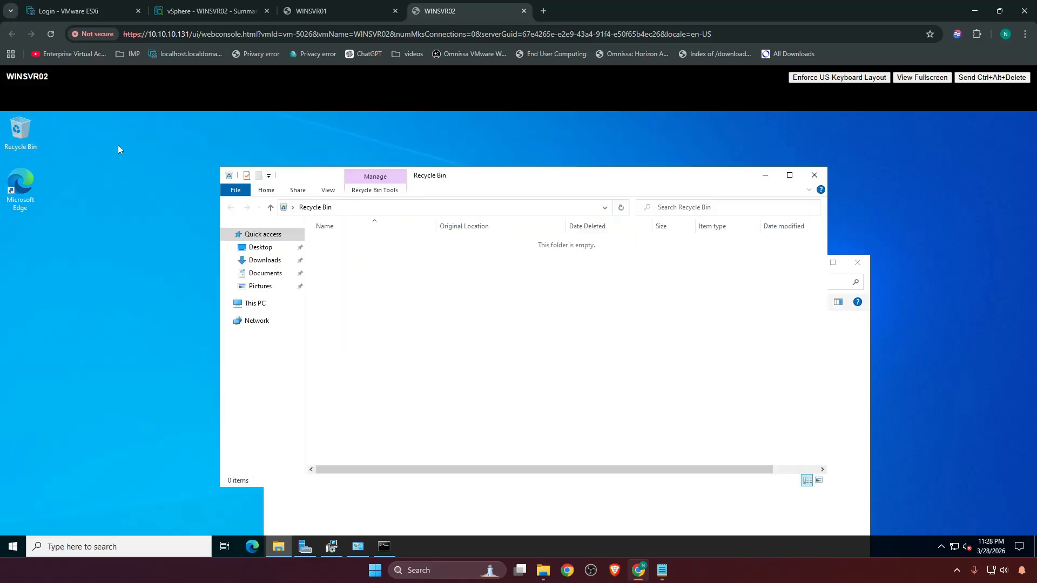
pyautogui.click(372, 206)
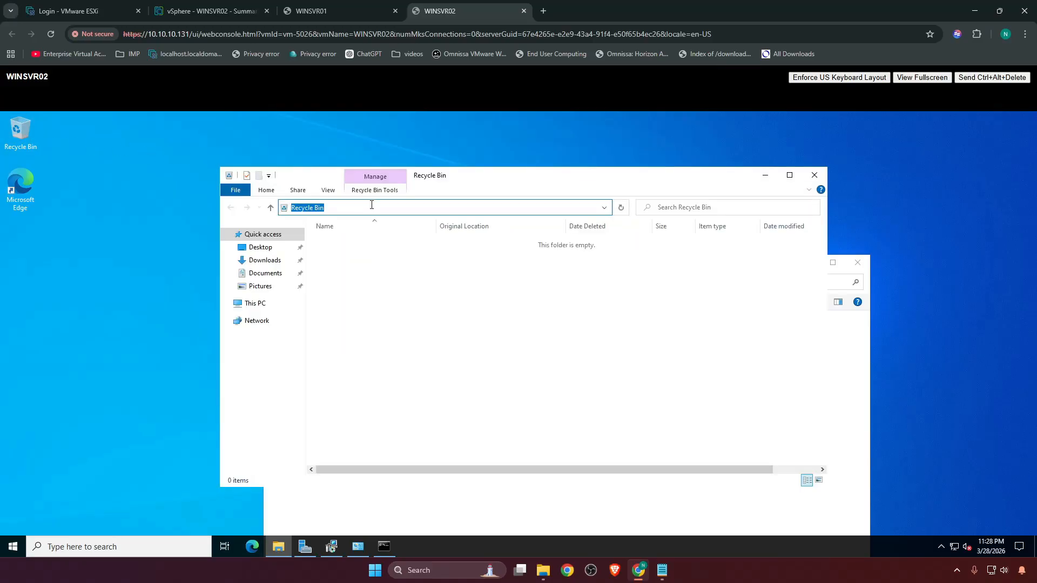
pyautogui.write('cmd.exe')
pyautogui.press('Return')
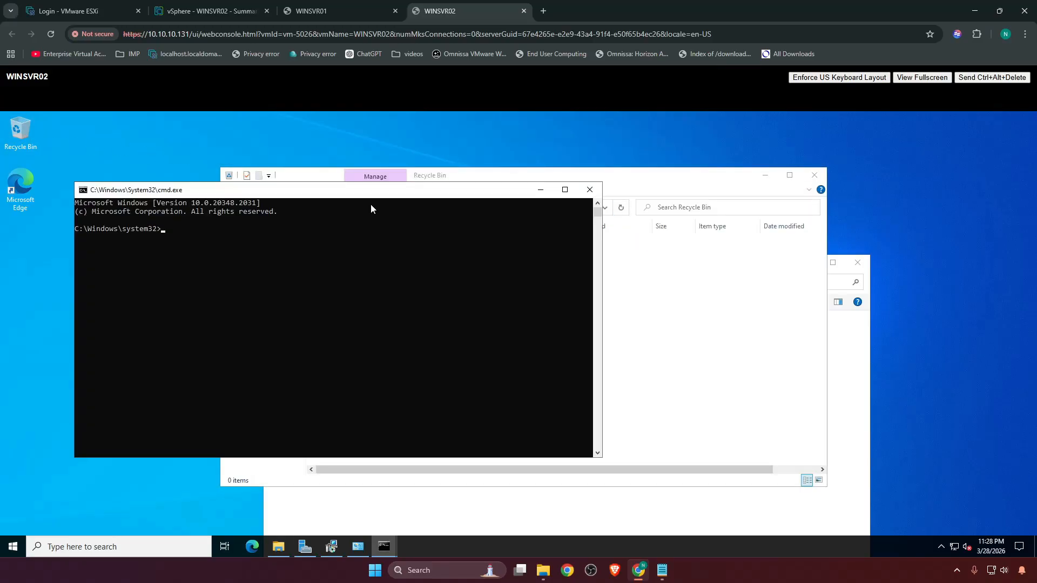
pyautogui.write('ping winsvr01')
pyautogui.press('Return')
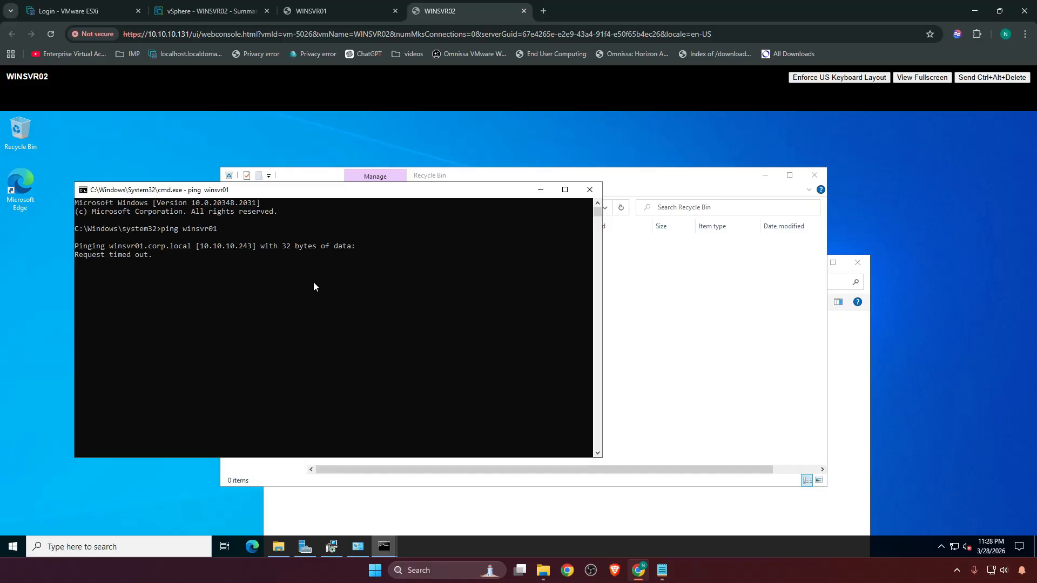
# Switch to the WINSVR01 console, open Control Panel with the control command, and display its items as small icons.
pyautogui.click(327, 12)
pyautogui.click(304, 546)
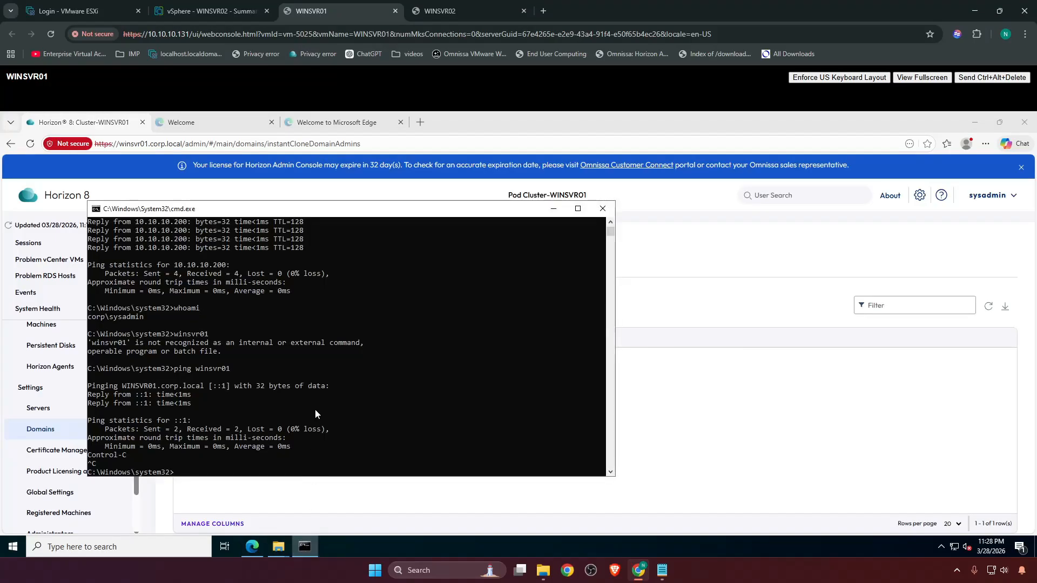
pyautogui.click(319, 397)
pyautogui.write('control')
pyautogui.press('Return')
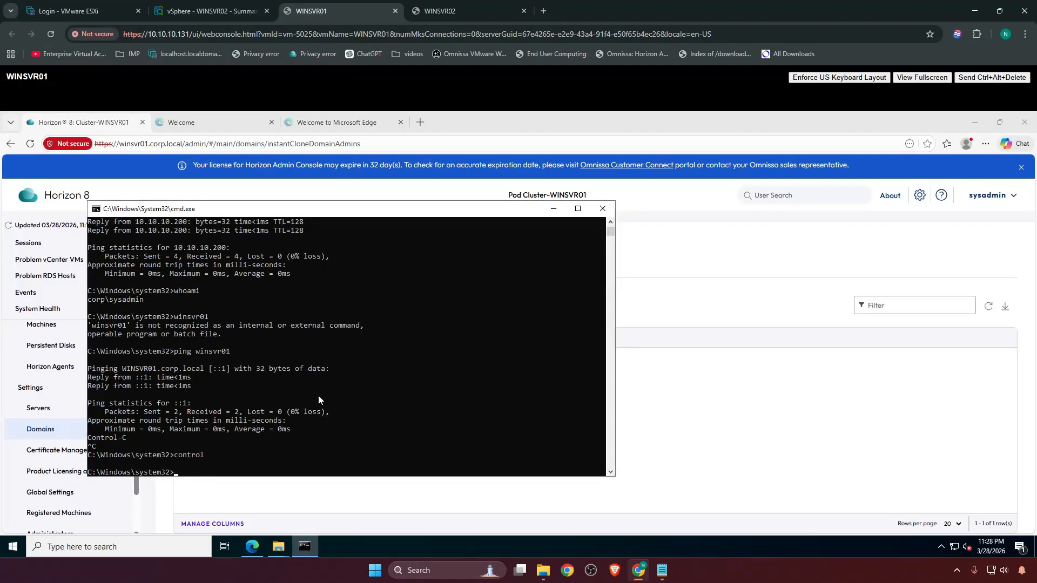
pyautogui.click(673, 216)
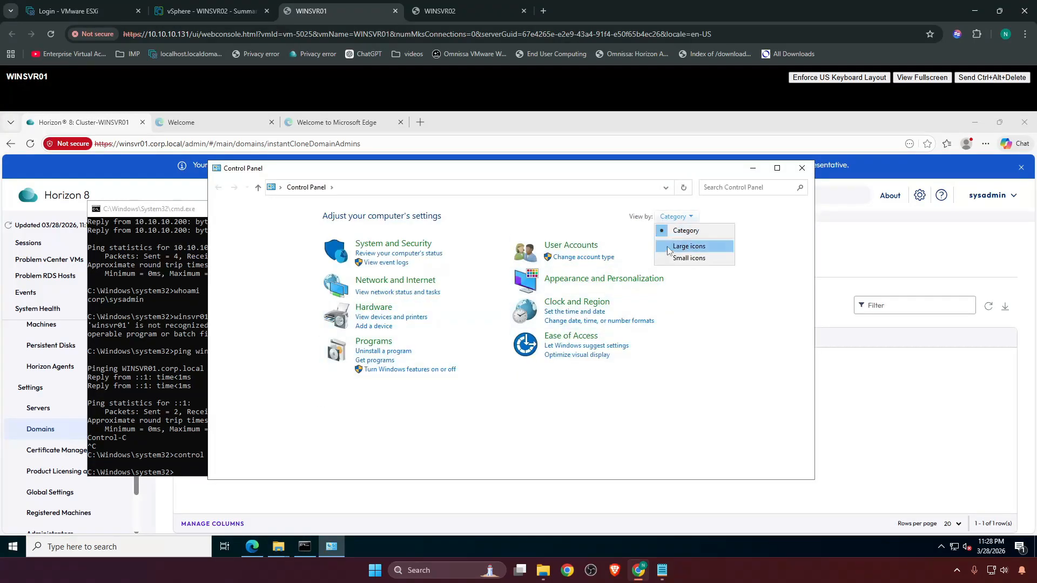
pyautogui.click(675, 257)
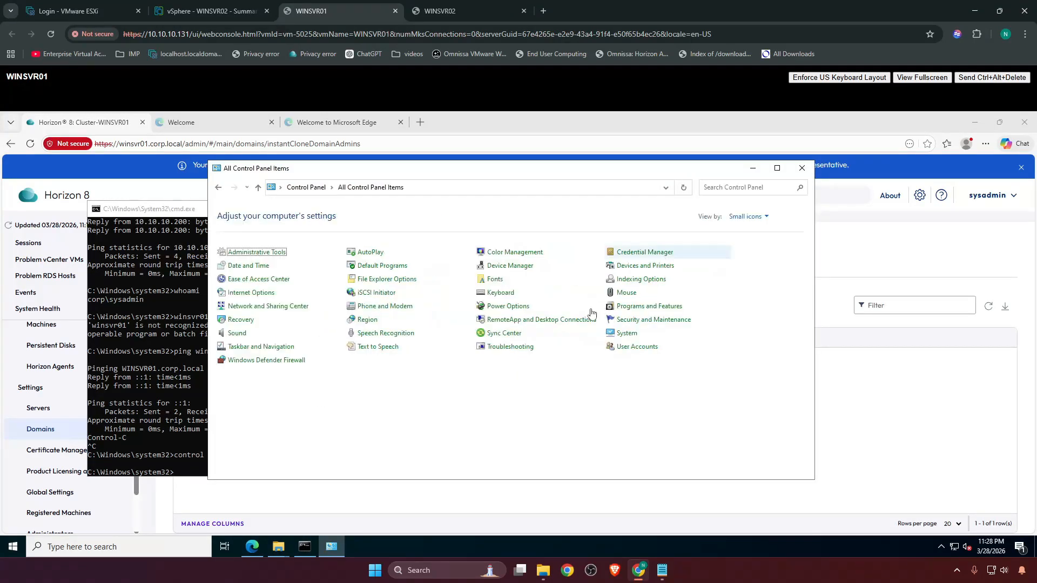
# Turn off Windows Defender Firewall on WINSVR01 for the domain, private and public networks.
pyautogui.click(281, 361)
pyautogui.click(235, 279)
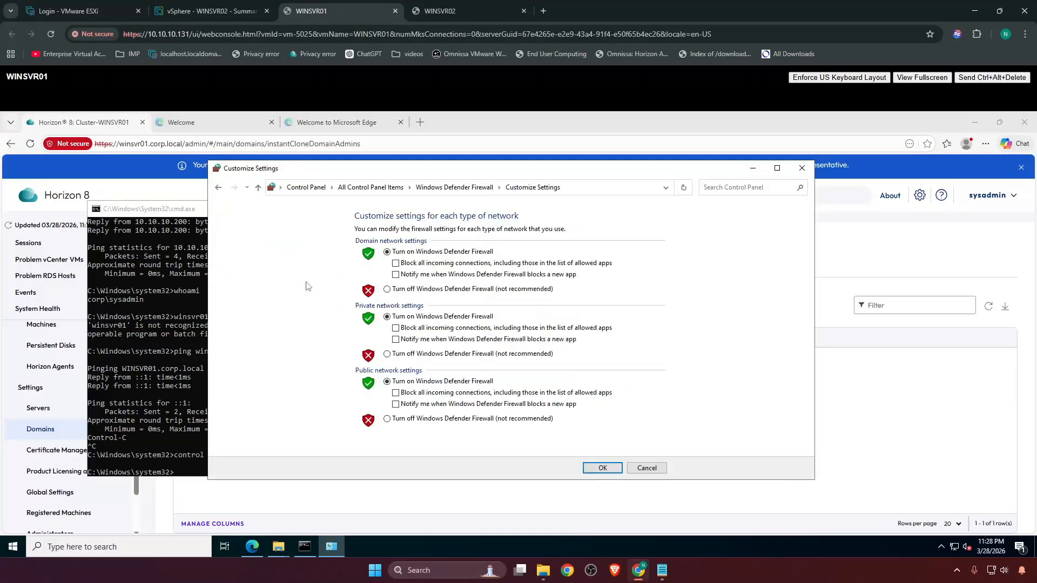
pyautogui.click(402, 355)
pyautogui.click(422, 290)
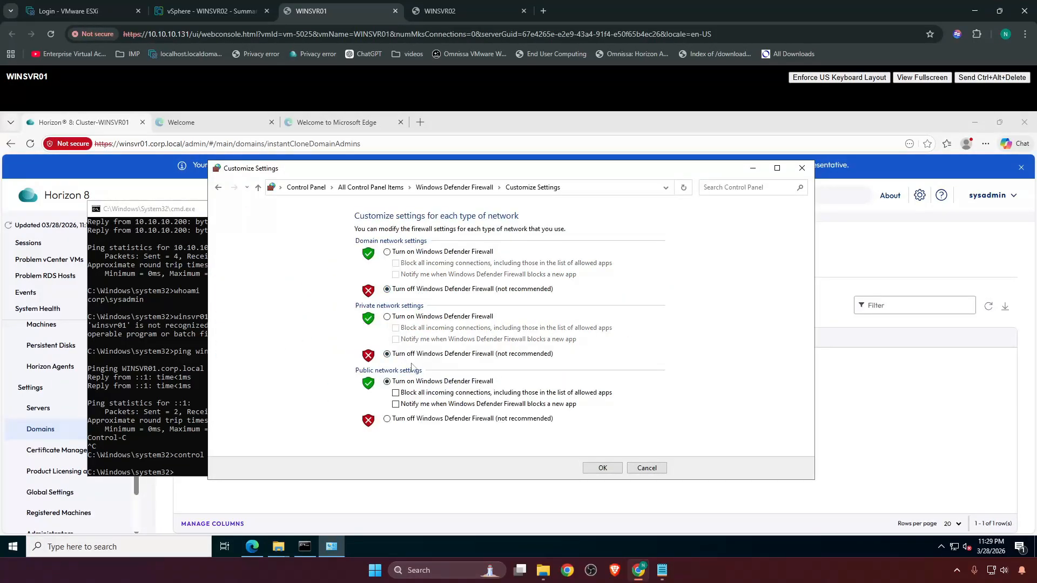
pyautogui.click(411, 423)
pyautogui.click(599, 467)
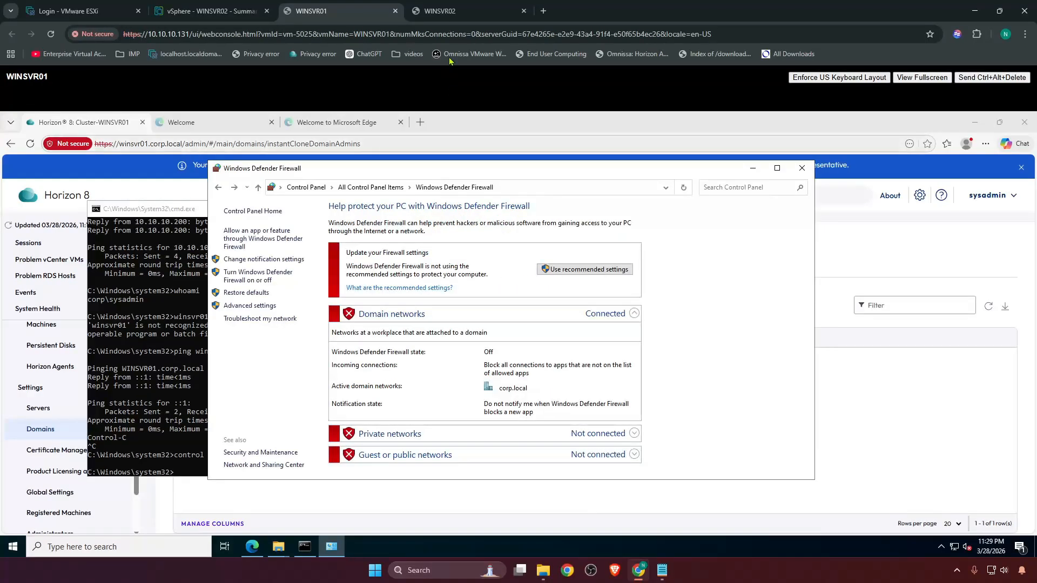
# Switch to the WINSVR02 console and ping winsvr01 again to retest connectivity to the source server.
pyautogui.click(443, 12)
pyautogui.click(314, 290)
pyautogui.press('Escape')
pyautogui.press('Up')
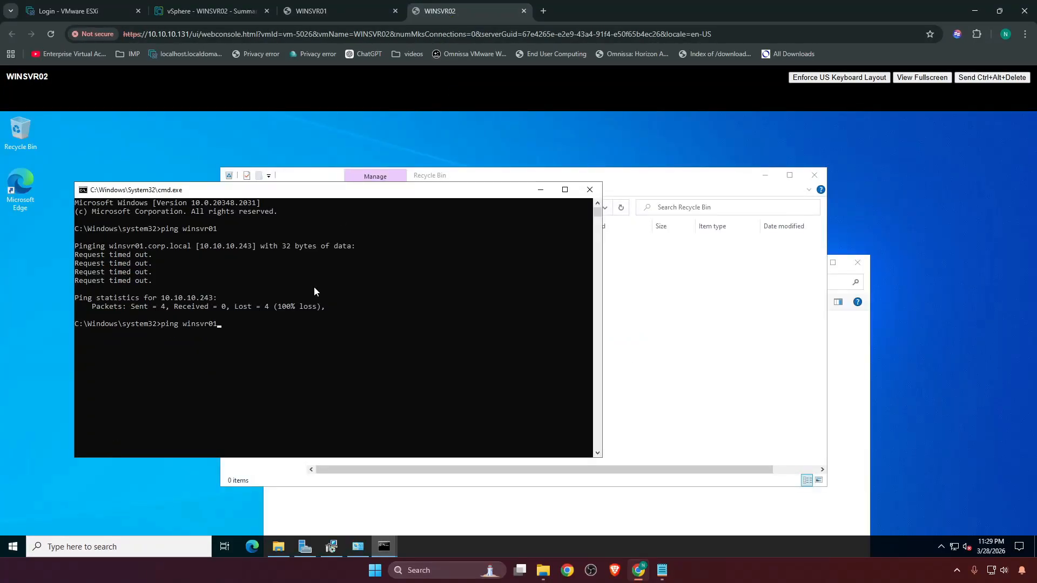
pyautogui.press('Return')
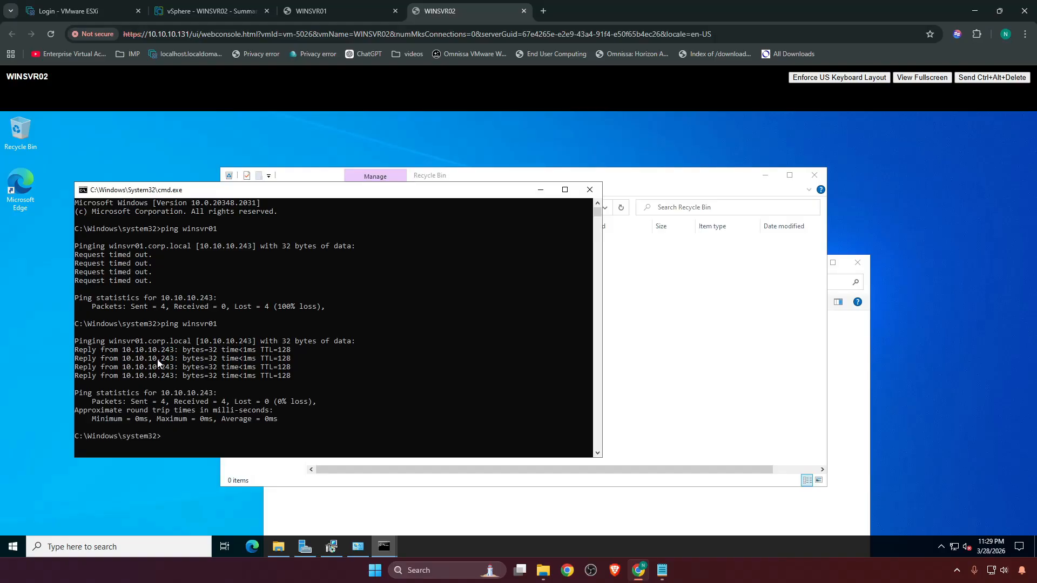
# Copy winsvr01.corp.local from the ping output and enter it as the source server in the Connection Server installer.
pyautogui.moveTo(124, 351); pyautogui.dragTo(166, 351)
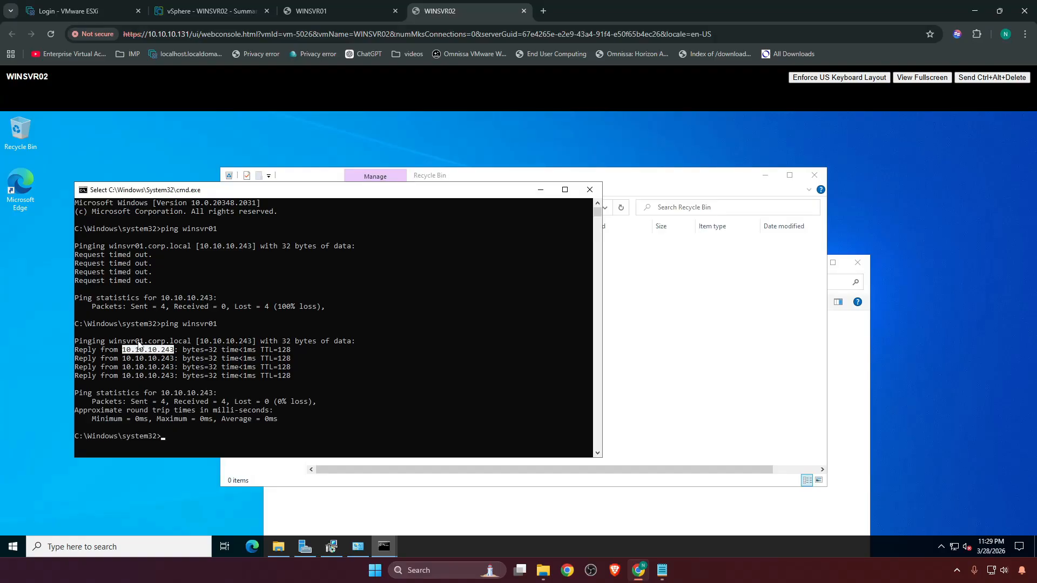
pyautogui.click(138, 342)
pyautogui.moveTo(174, 343); pyautogui.dragTo(190, 344)
pyautogui.rightClick(213, 331)
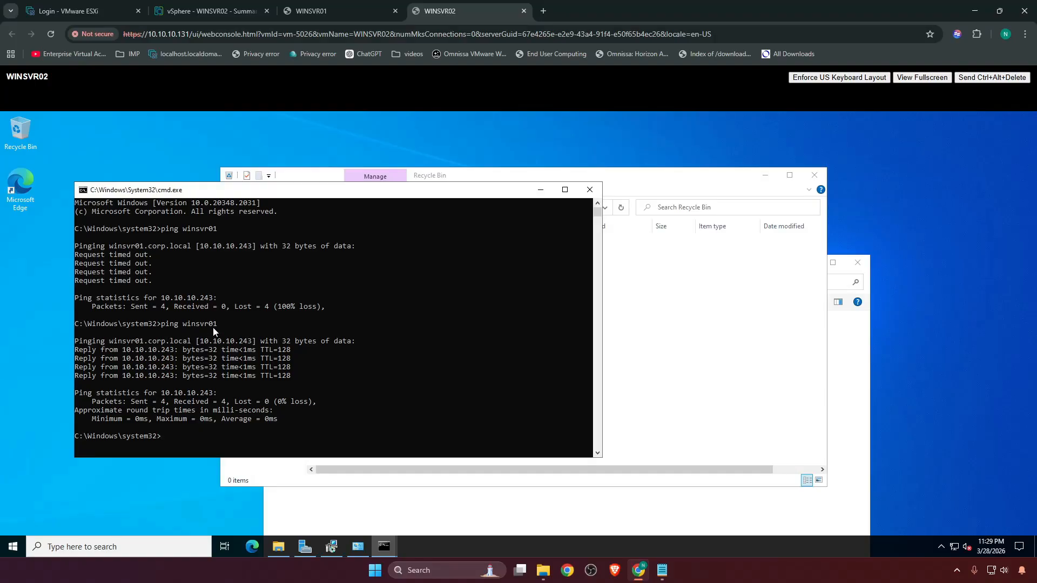
pyautogui.click(539, 191)
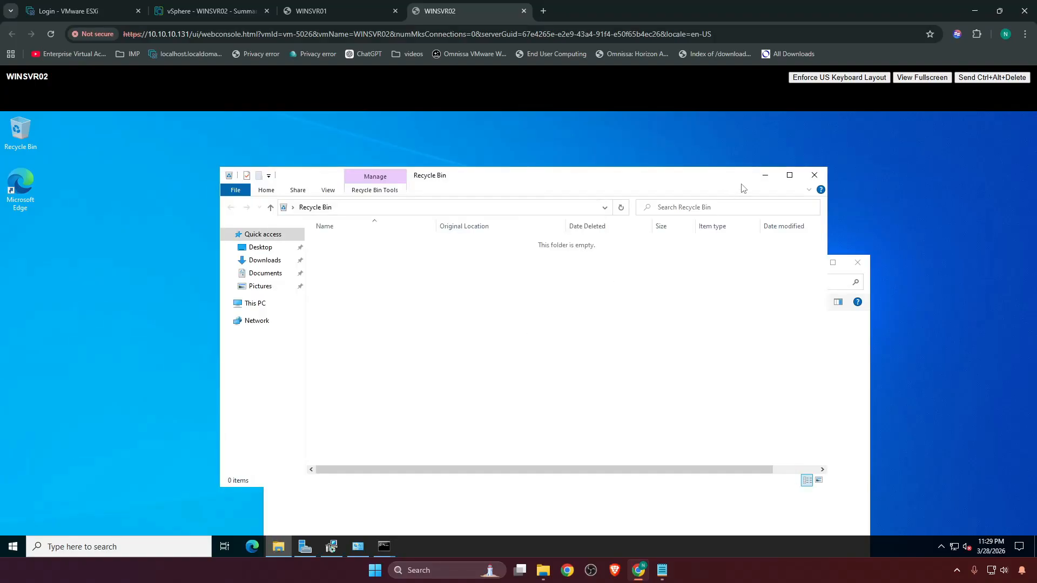
pyautogui.click(765, 175)
pyautogui.hotkey('ctrl', 'v')
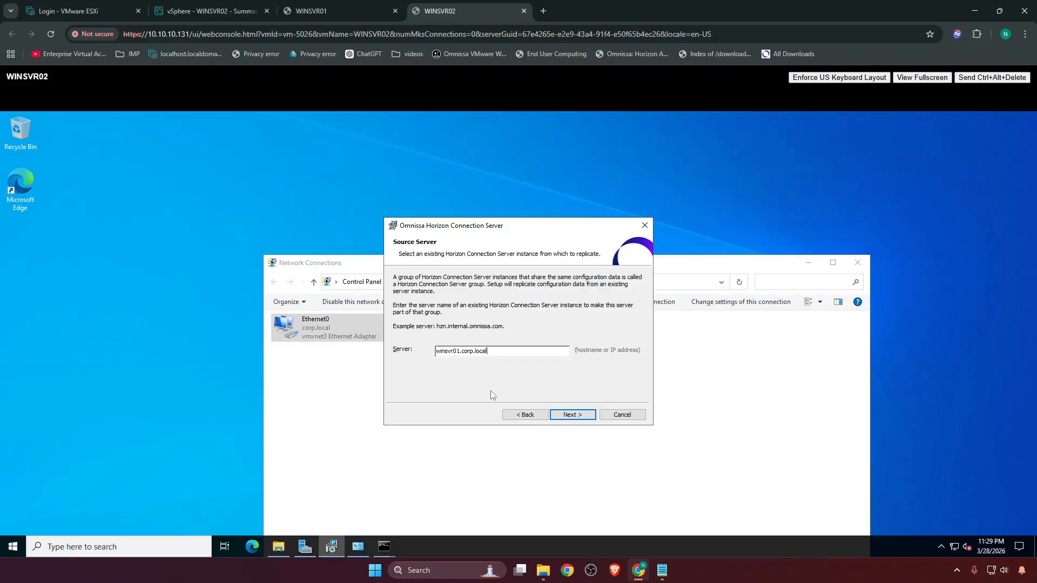
# Open Control Panel on WINSVR02 from a File Explorer window and display its items as large icons.
pyautogui.doubleClick(20, 134)
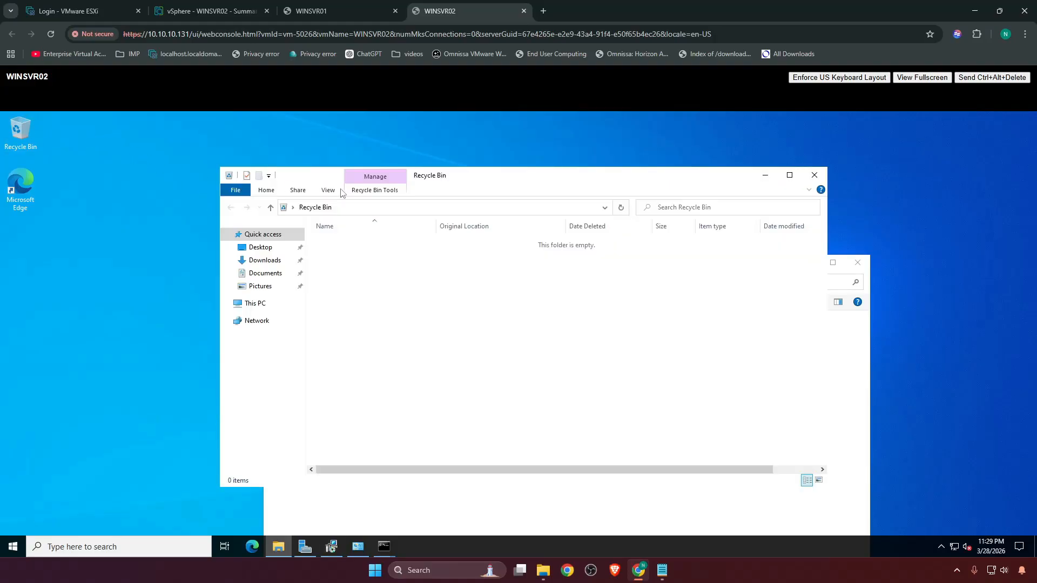
pyautogui.click(392, 207)
pyautogui.write('control')
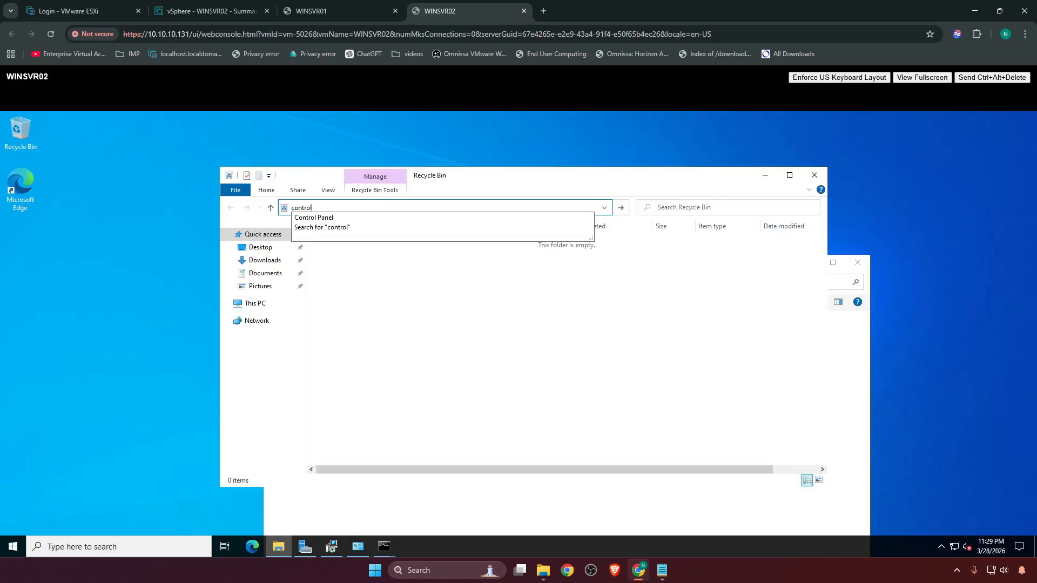
pyautogui.press('Return')
pyautogui.click(735, 168)
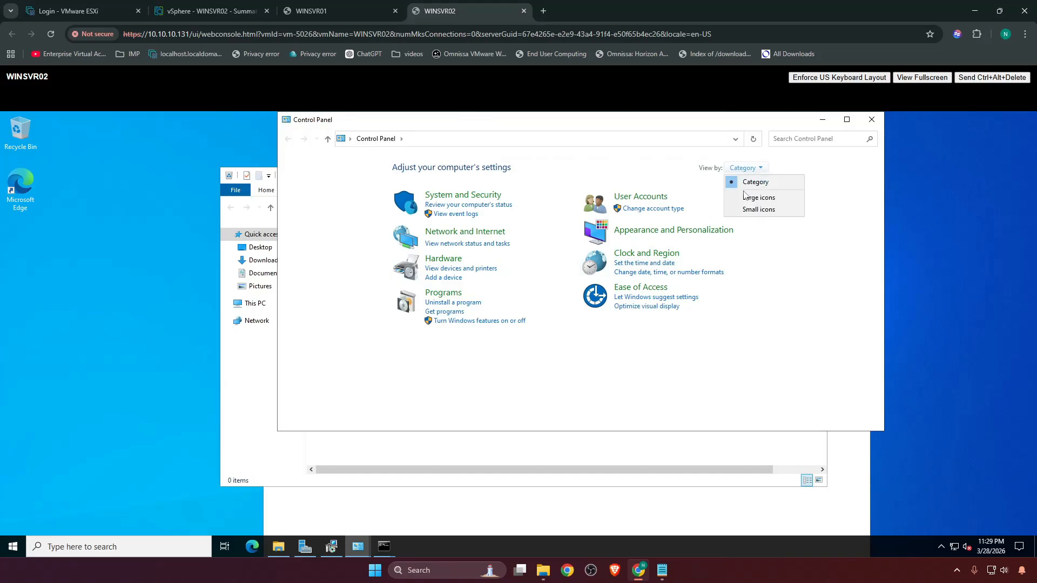
pyautogui.click(755, 196)
pyautogui.scroll(-1, 432, 346)
# Turn off Windows Defender Firewall on WINSVR02 for the domain, private and public networks and close the Control Panel and Recycle Bin windows.
pyautogui.click(341, 413)
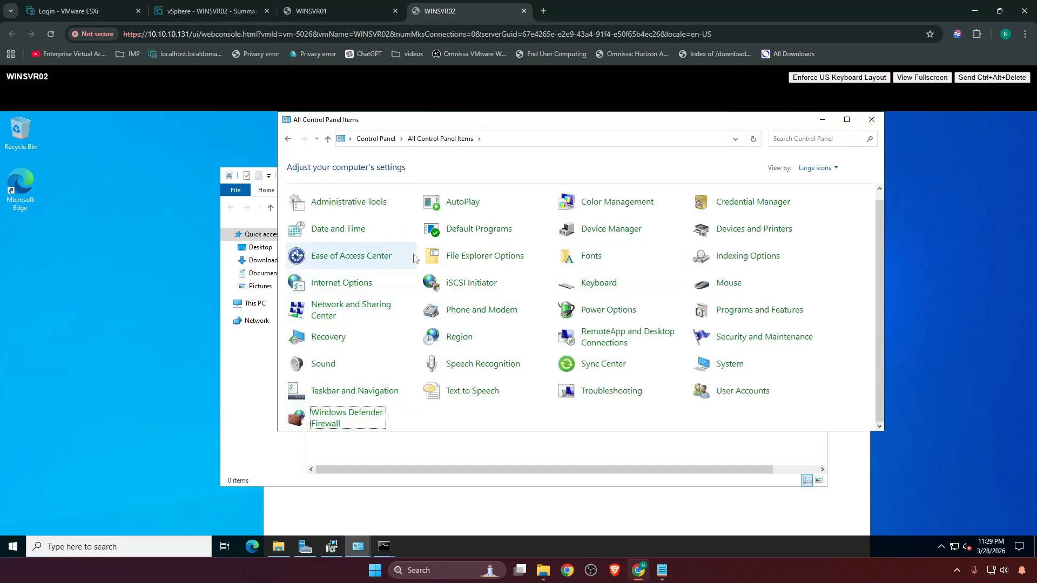
pyautogui.click(359, 225)
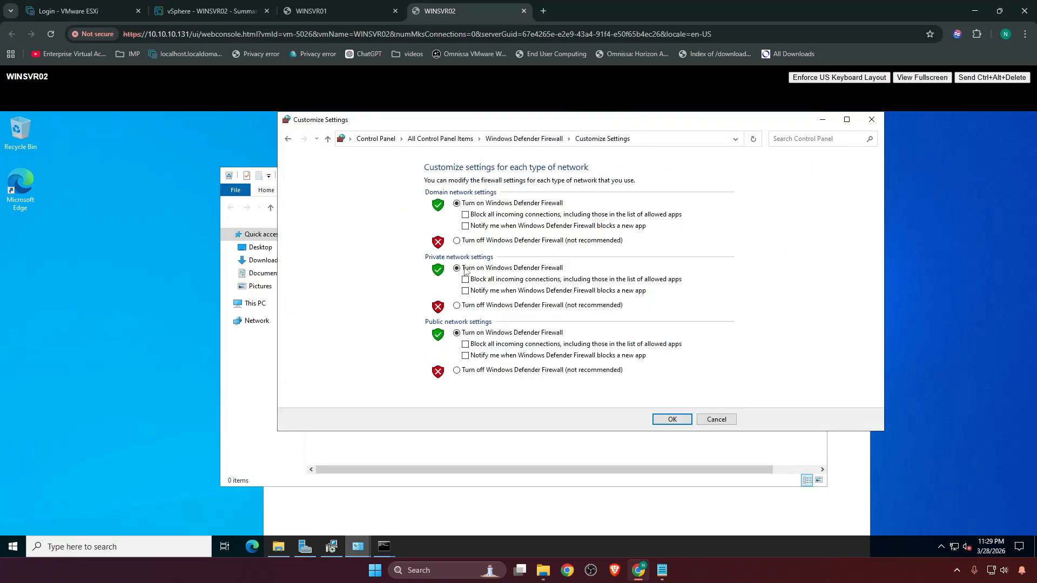
pyautogui.click(468, 305)
pyautogui.click(466, 370)
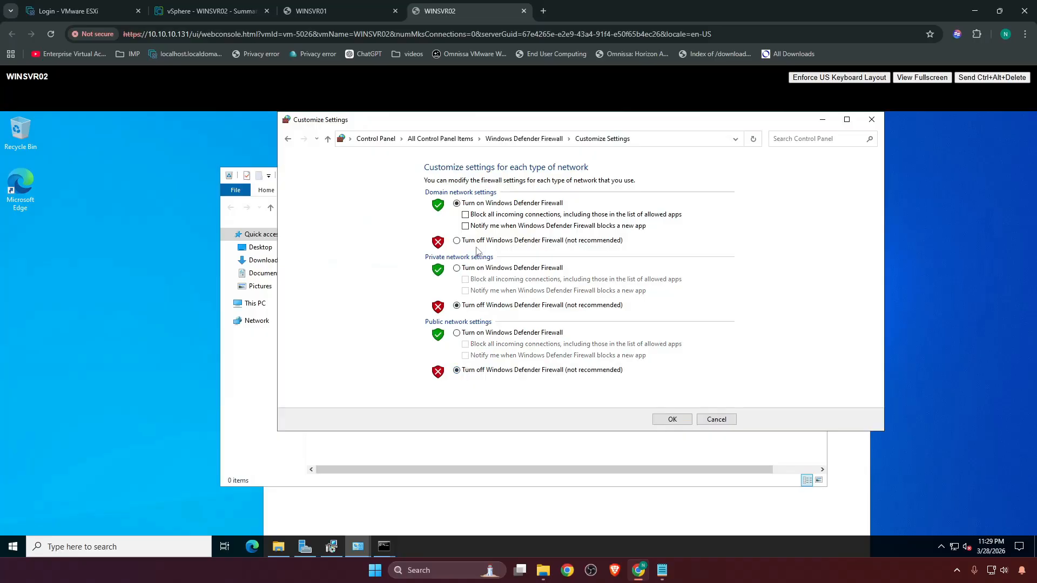
pyautogui.click(476, 241)
pyautogui.click(676, 419)
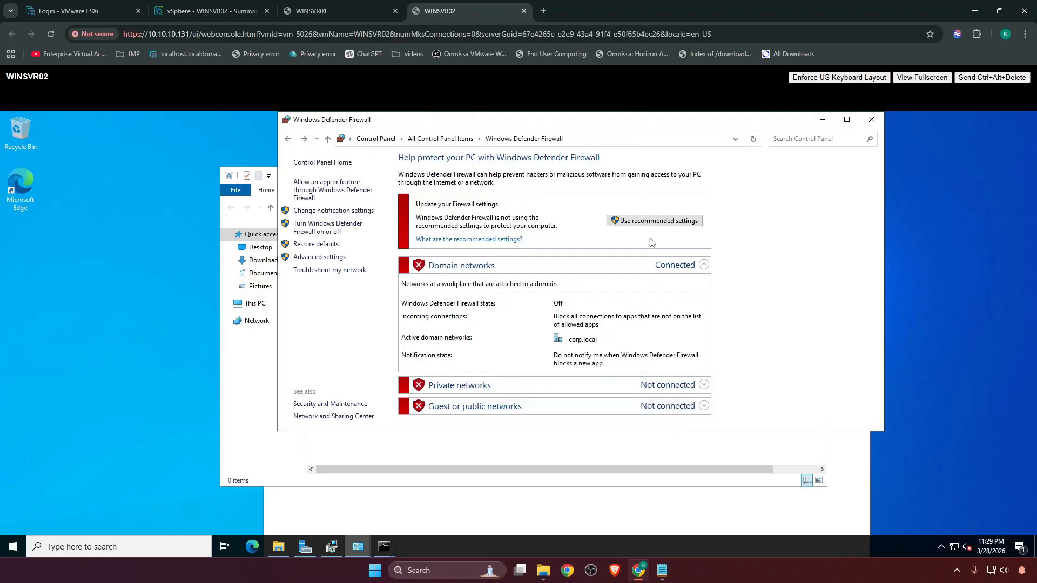
pyautogui.click(871, 119)
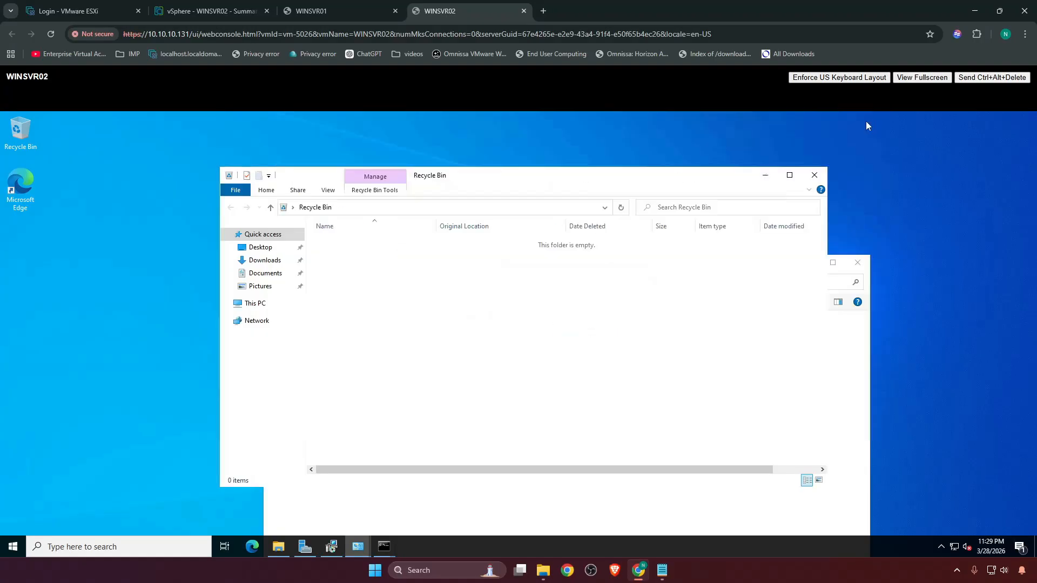
pyautogui.click(823, 172)
# Accept the source server, keep automatic Windows Firewall configuration, and install Horizon Connection Server through to completion of the wizard.
pyautogui.click(576, 418)
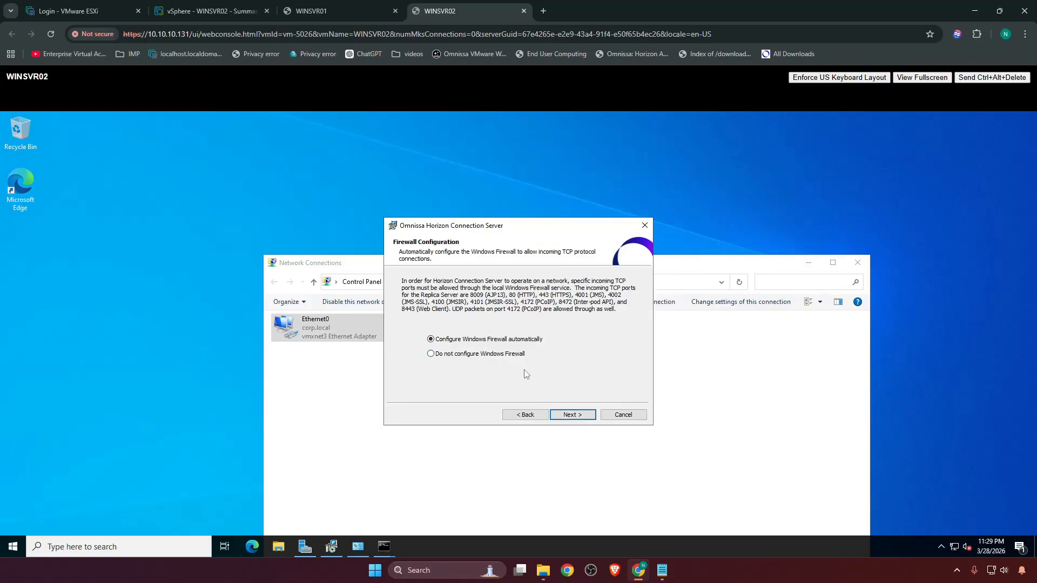
pyautogui.click(568, 414)
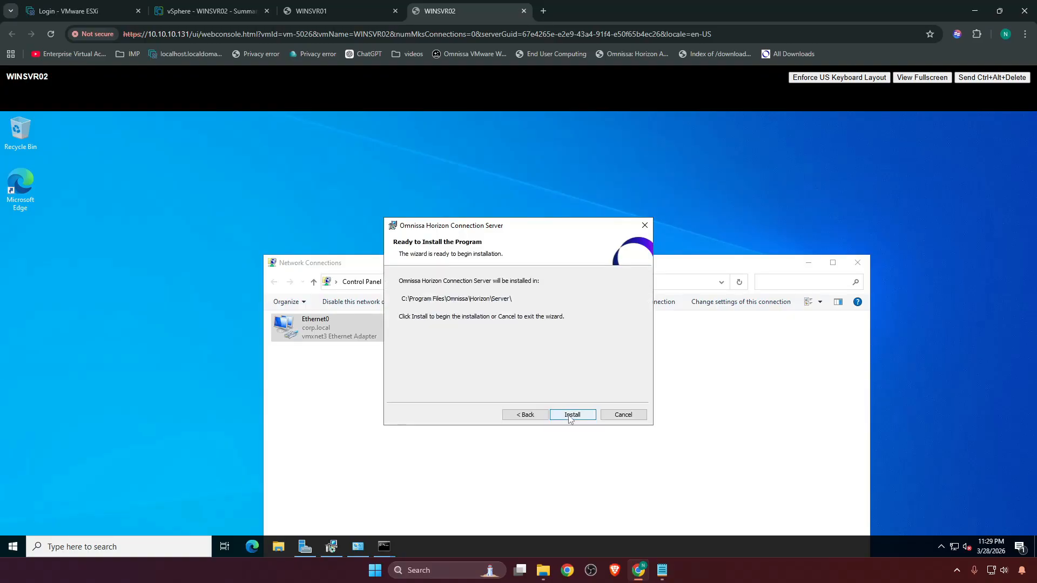
pyautogui.click(569, 417)
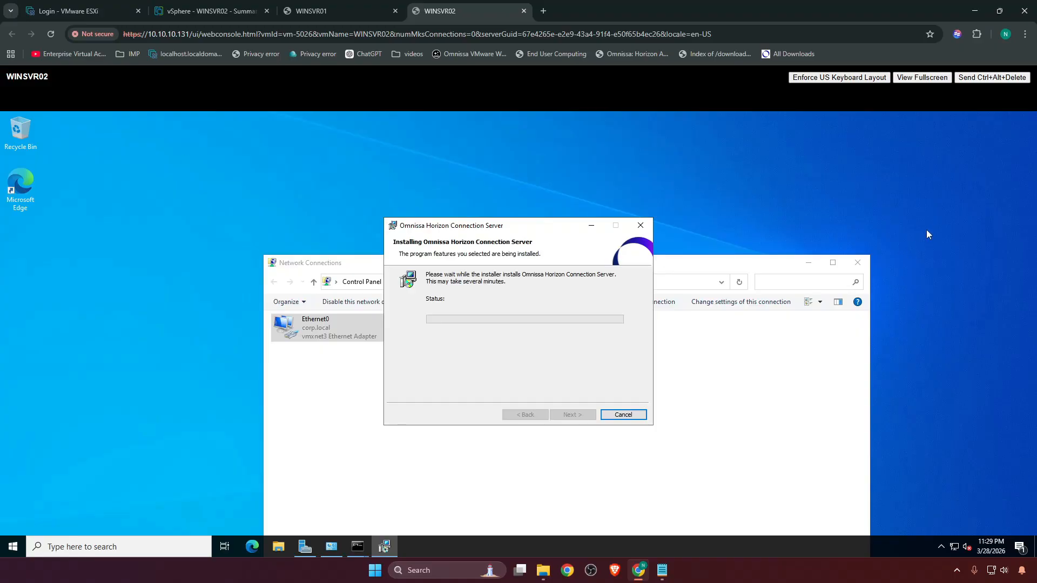
pyautogui.click(857, 263)
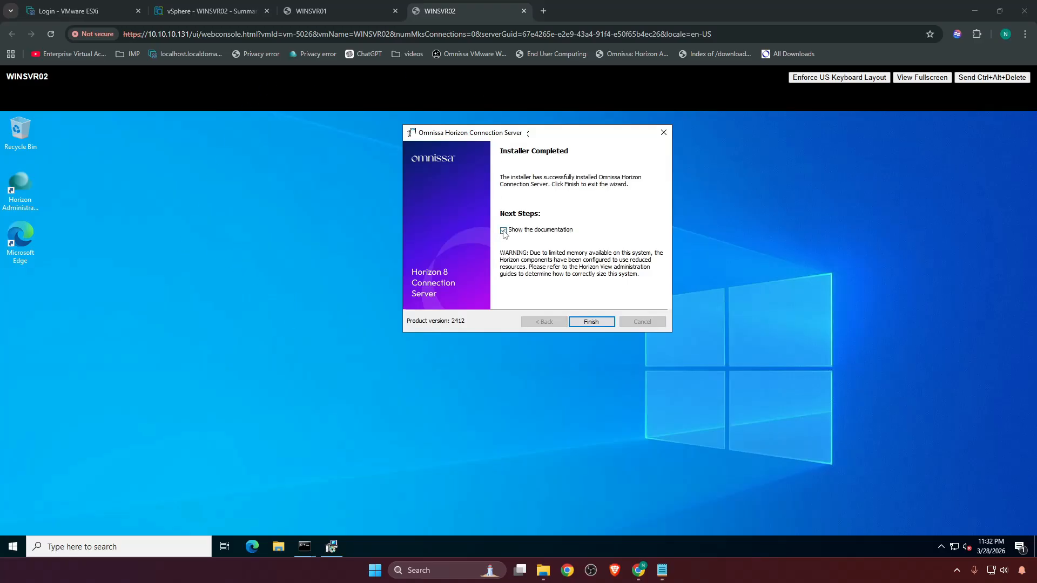
pyautogui.click(590, 322)
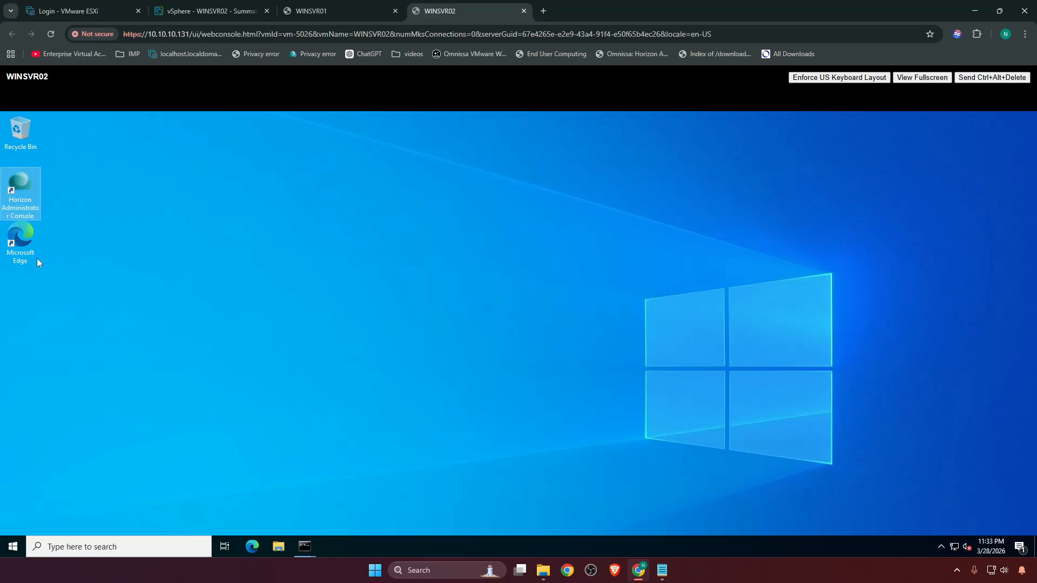
# Open the Horizon Administrator Console on WINSVR02, accept the Edge first-run defaults, and continue past the certificate warning for localhost.
pyautogui.doubleClick(22, 189)
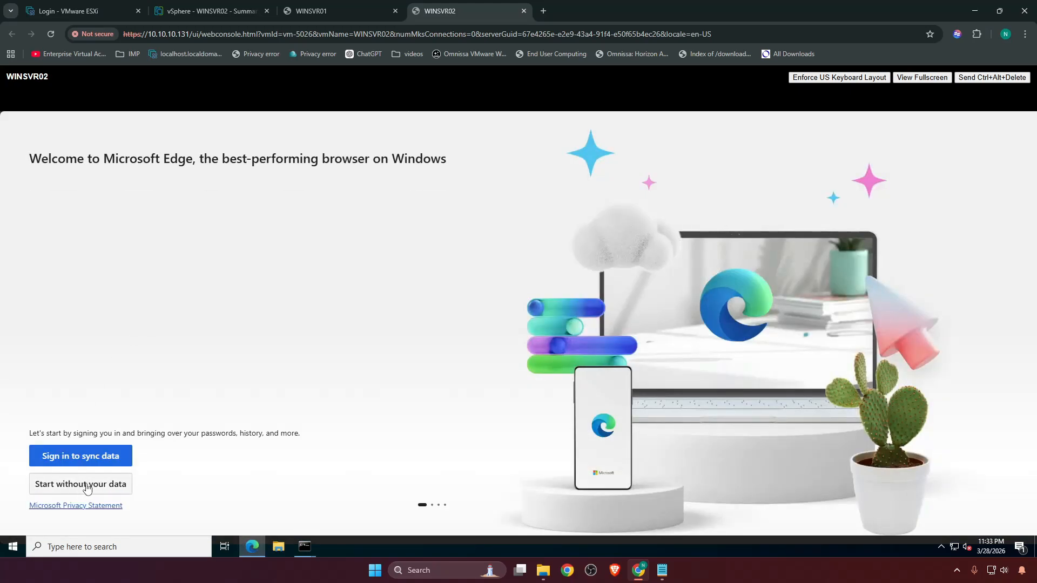
pyautogui.click(89, 486)
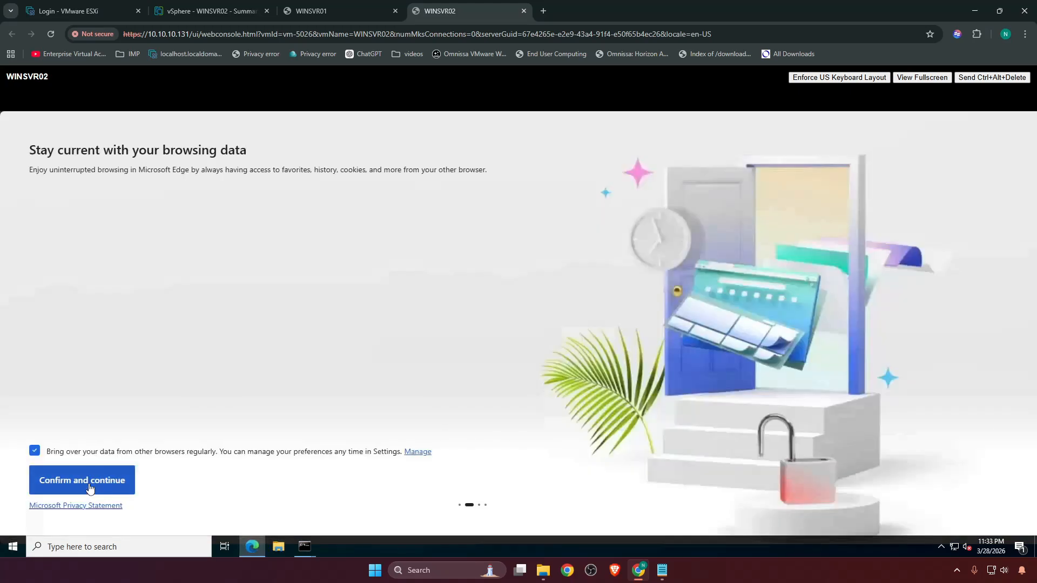
pyautogui.click(89, 488)
pyautogui.click(84, 487)
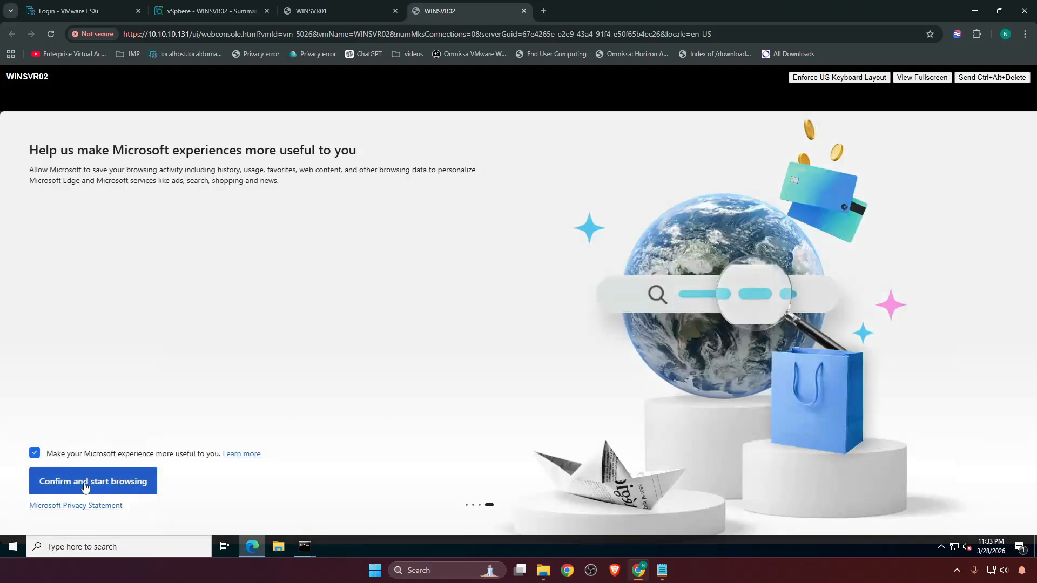
pyautogui.click(84, 486)
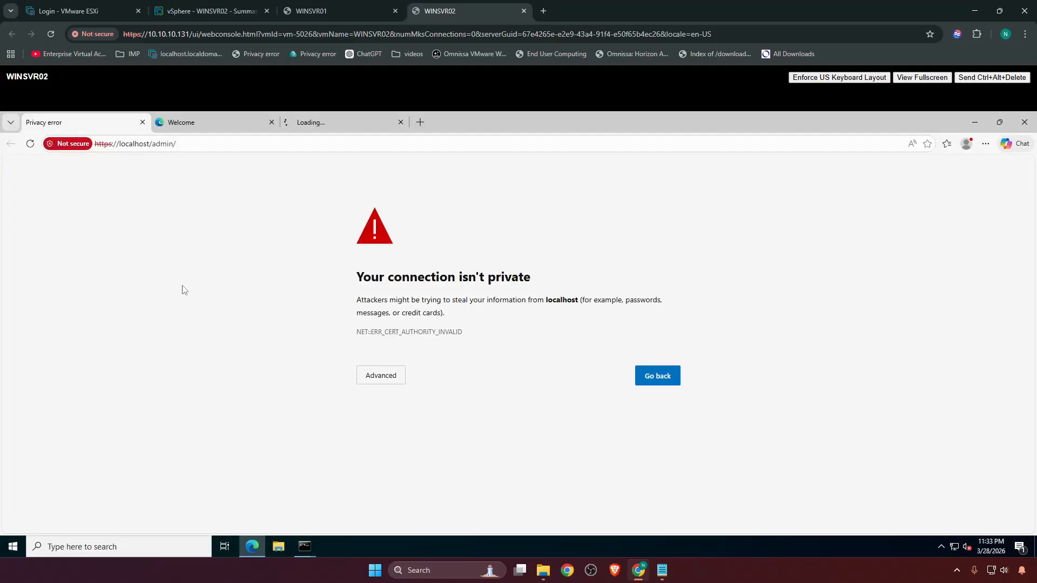
pyautogui.click(376, 380)
pyautogui.click(373, 460)
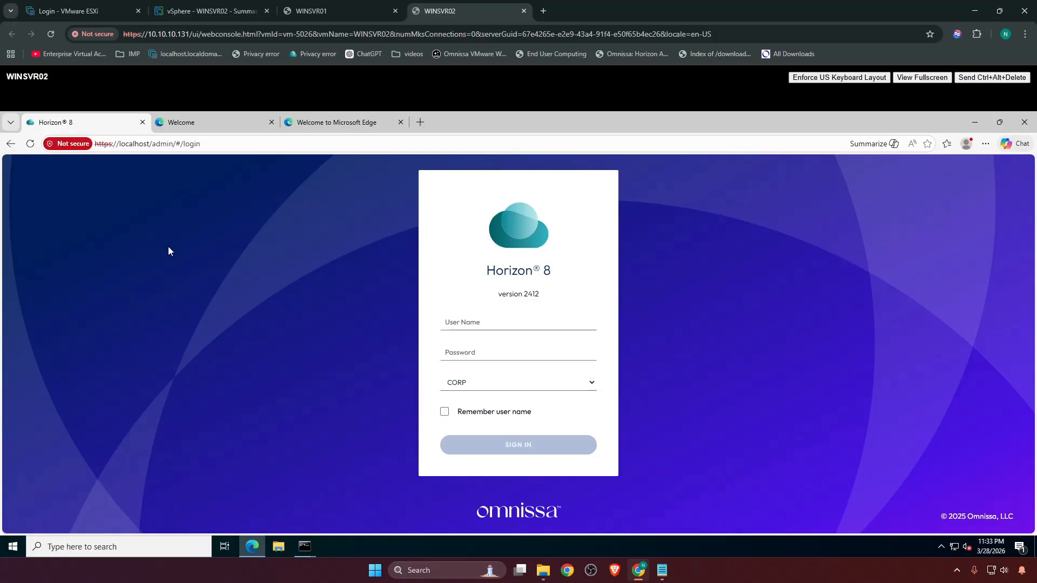
# Sign in to Horizon 8 as sysadmin in the CORP domain with the account password, and save the credentials in the browser.
pyautogui.click(474, 322)
pyautogui.write('sysadmin')
pyautogui.press('Tab')
pyautogui.write('***')
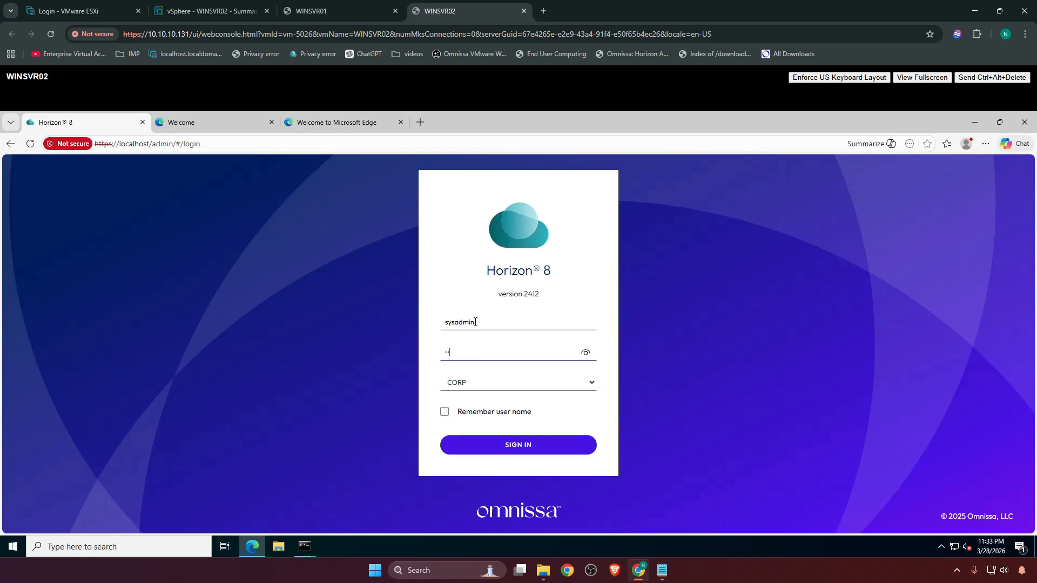
pyautogui.press('Return')
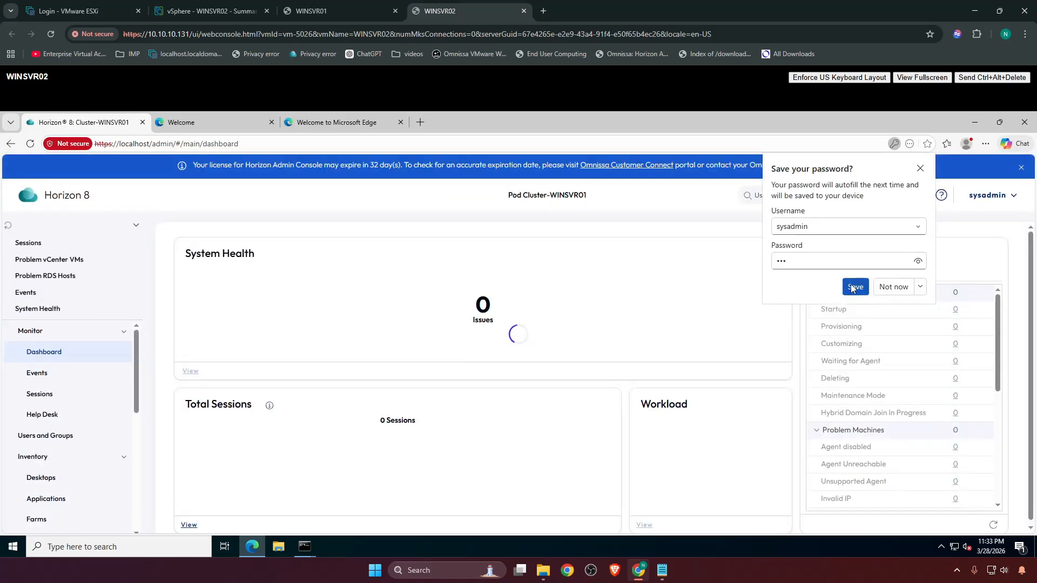
pyautogui.click(852, 285)
# Examine the dashboard's System Health details to check that both Connection Servers are listed, along with their status.
pyautogui.scroll(-5, 78, 367)
pyautogui.scroll(4, 78, 371)
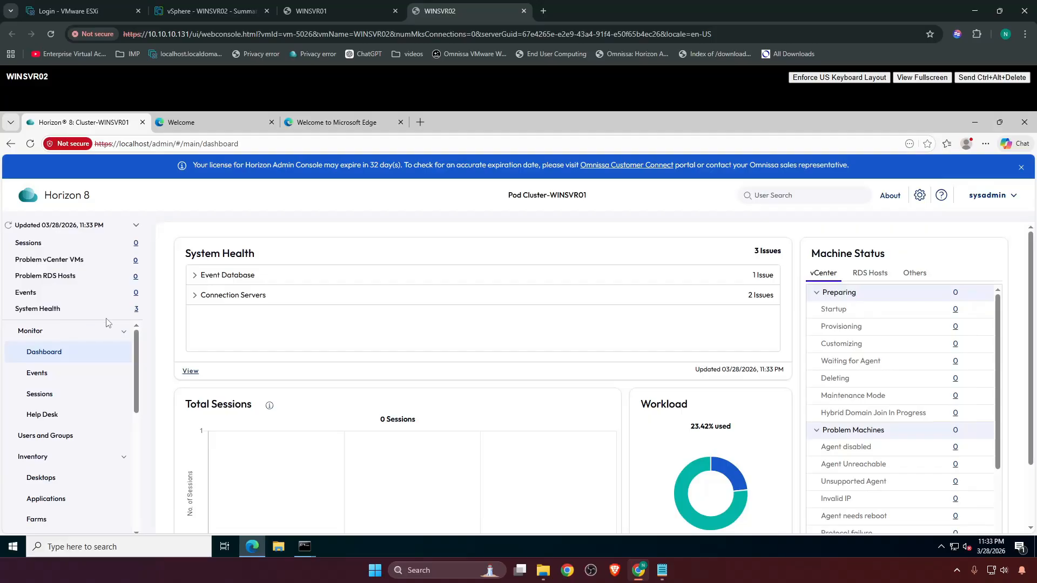
pyautogui.click(49, 358)
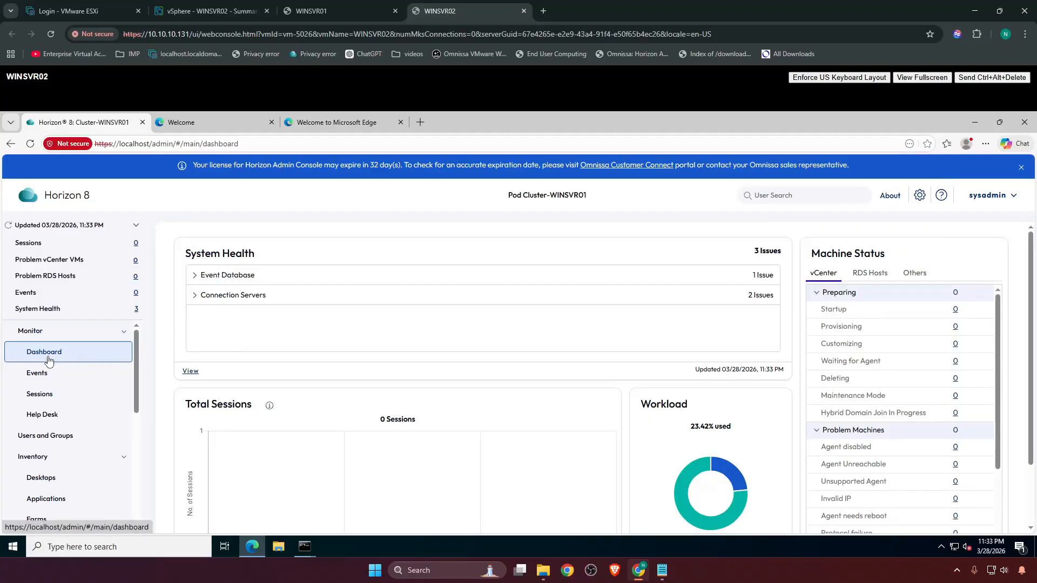
pyautogui.click(190, 371)
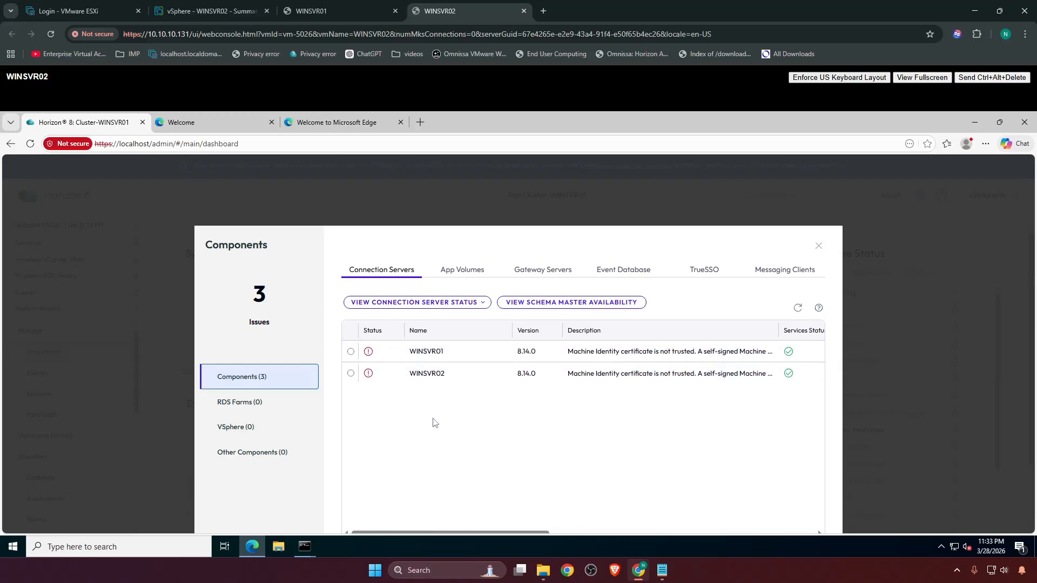
pyautogui.moveTo(423, 534); pyautogui.dragTo(361, 505)
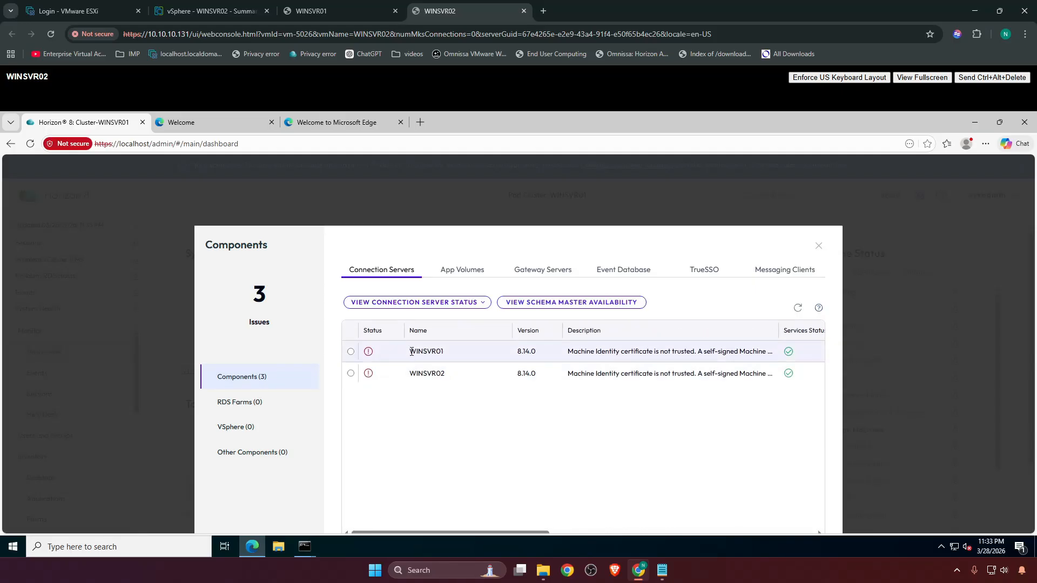